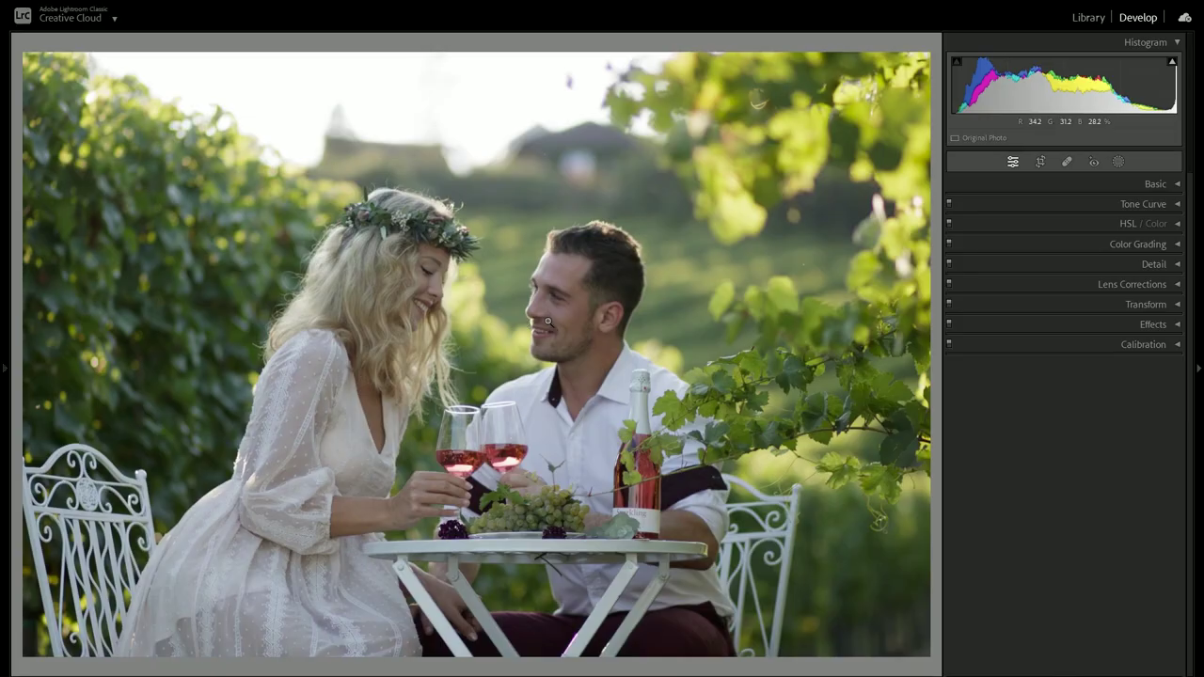
Step: Enable lens Profile Corrections and Remove Chromatic Aberration
click(553, 303)
click(537, 287)
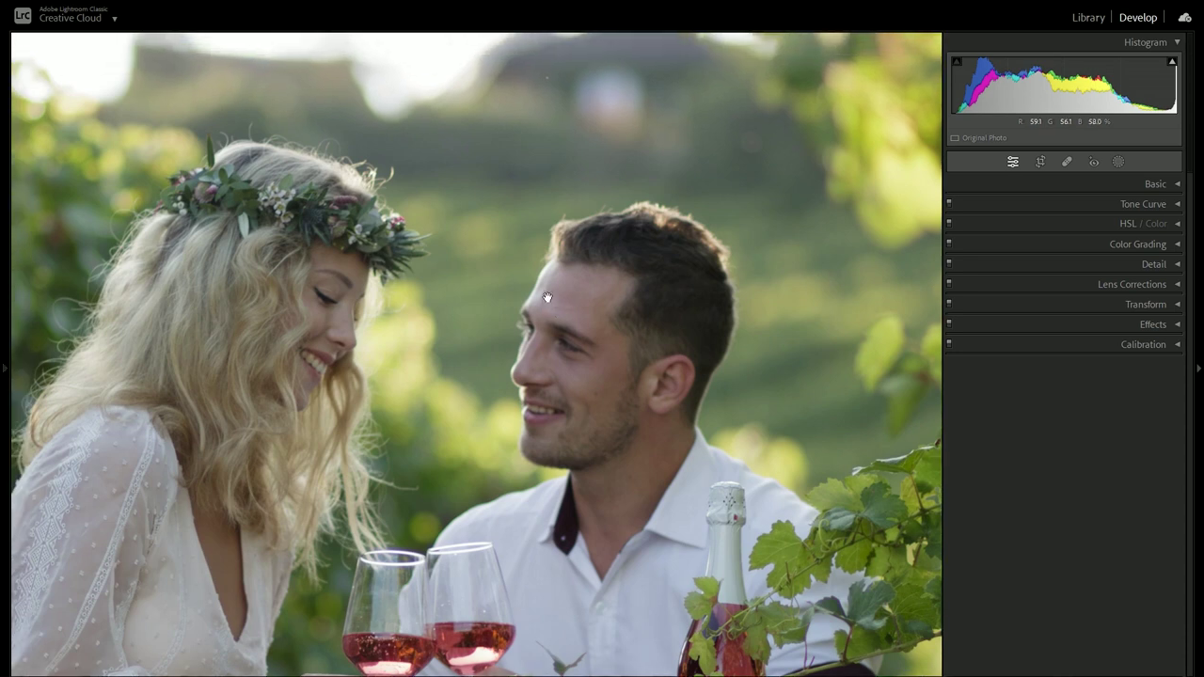
click(1164, 305)
click(1171, 284)
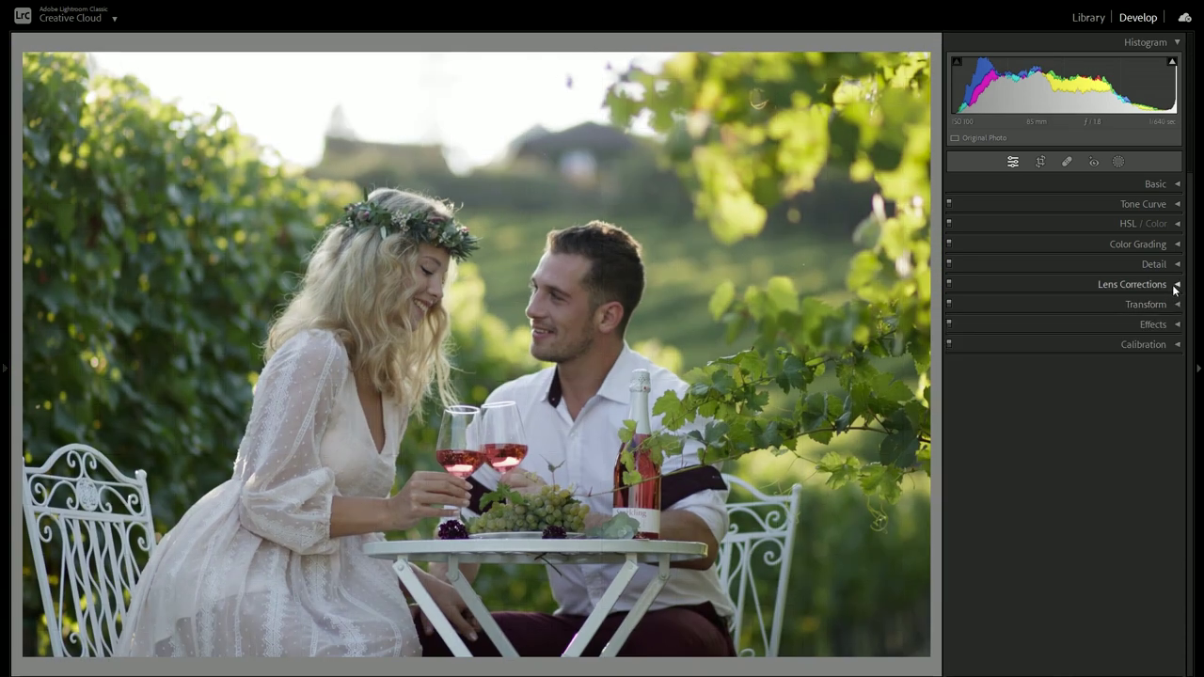
click(1024, 324)
click(1022, 336)
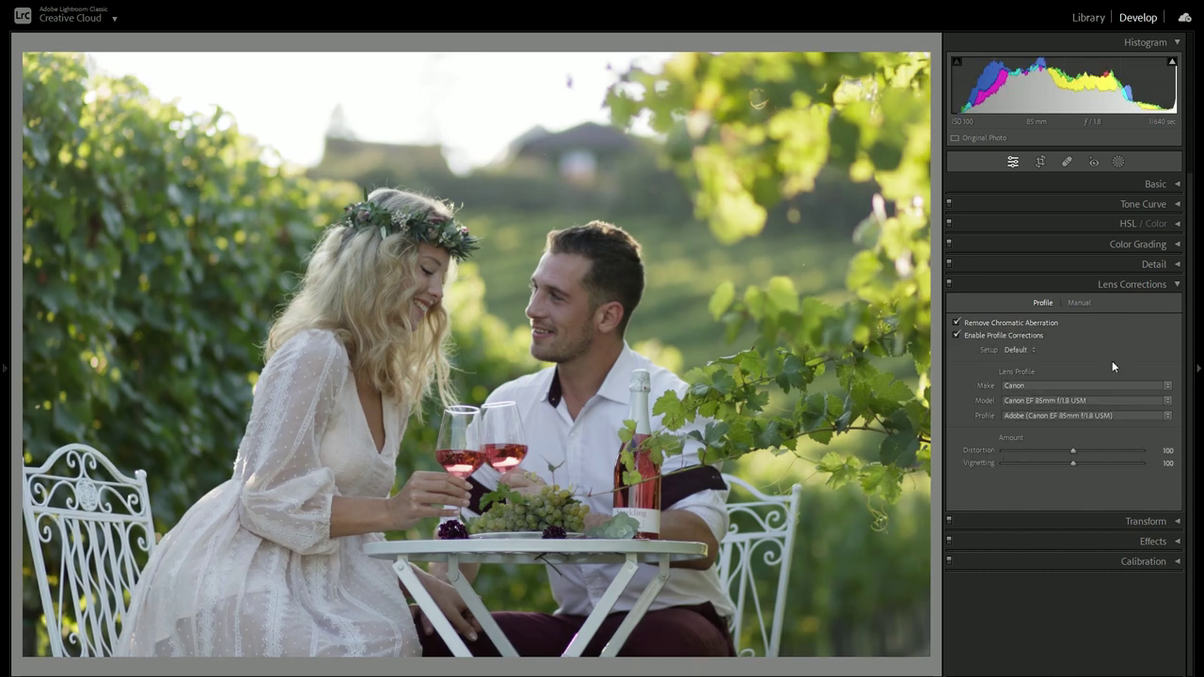
click(1173, 286)
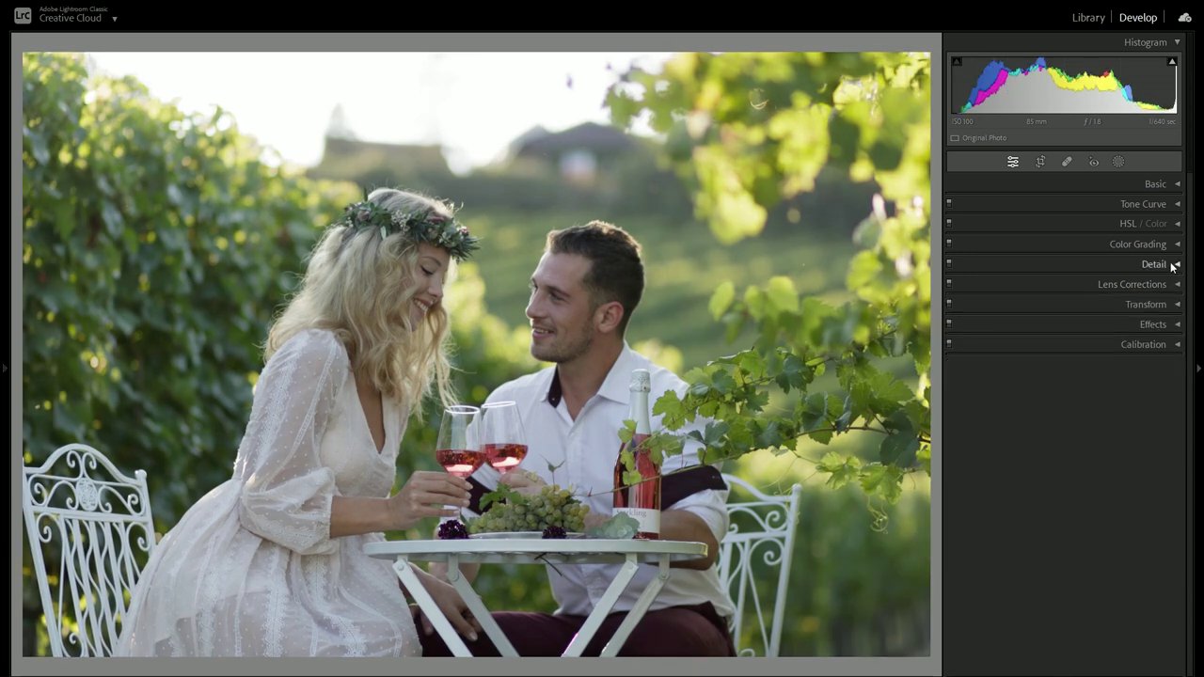
Step: Set blacks to −62, adjust contrast, warm Temp to 9132 and raise vibrance to +29
click(1171, 183)
drag(1073, 385, 1030, 391)
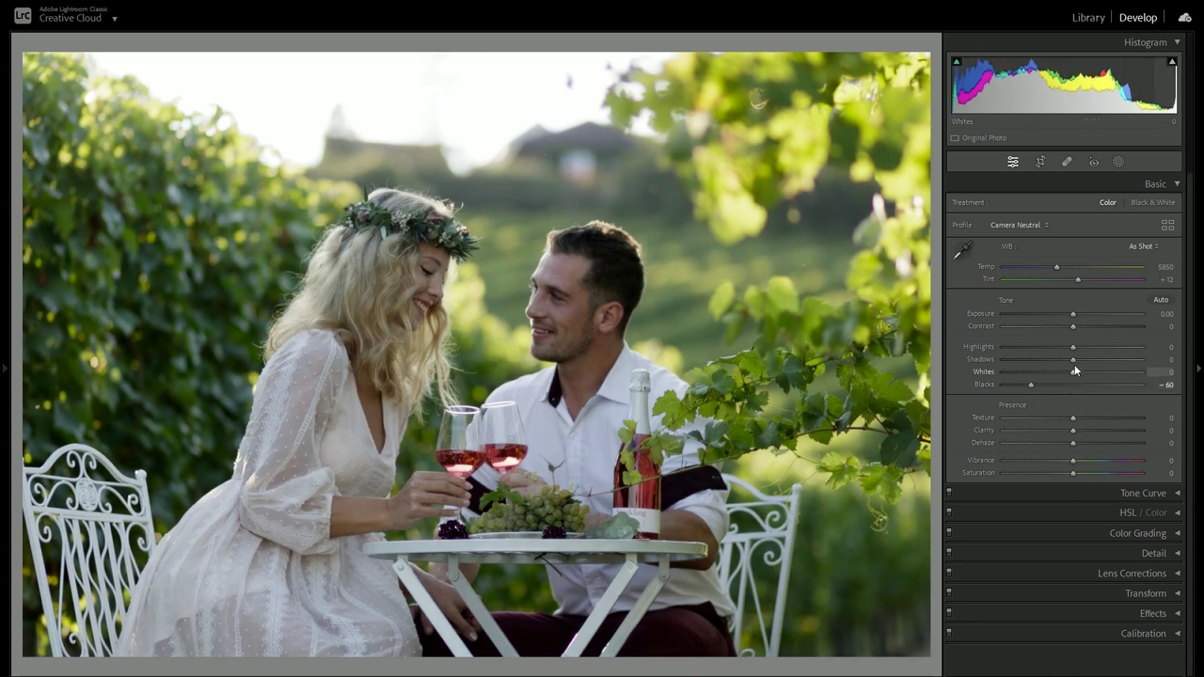
mouse_move(1072, 325)
mouse_down()
mouse_move(1087, 326)
mouse_move(1060, 327)
mouse_move(1093, 360)
mouse_move(1075, 347)
mouse_move(1078, 372)
mouse_move(1030, 386)
mouse_up()
drag(1056, 266, 1093, 266)
drag(1090, 458, 1082, 475)
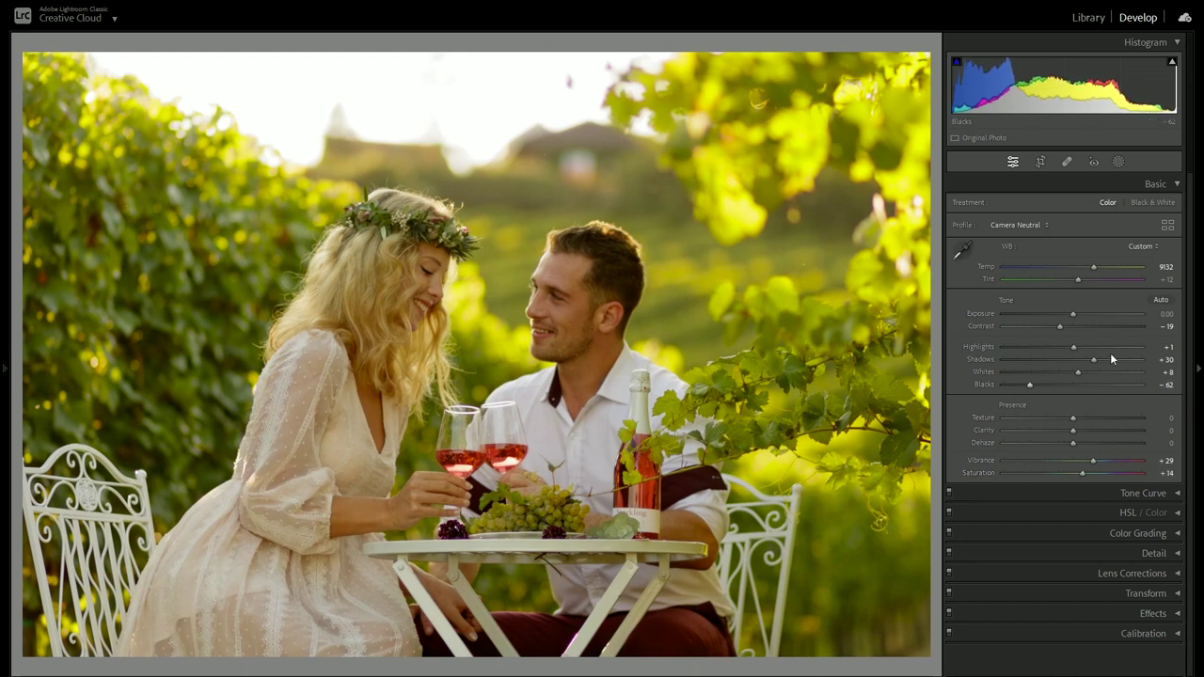
click(1176, 182)
Step: Lower the Shadows region of the tone curve slightly
click(1164, 203)
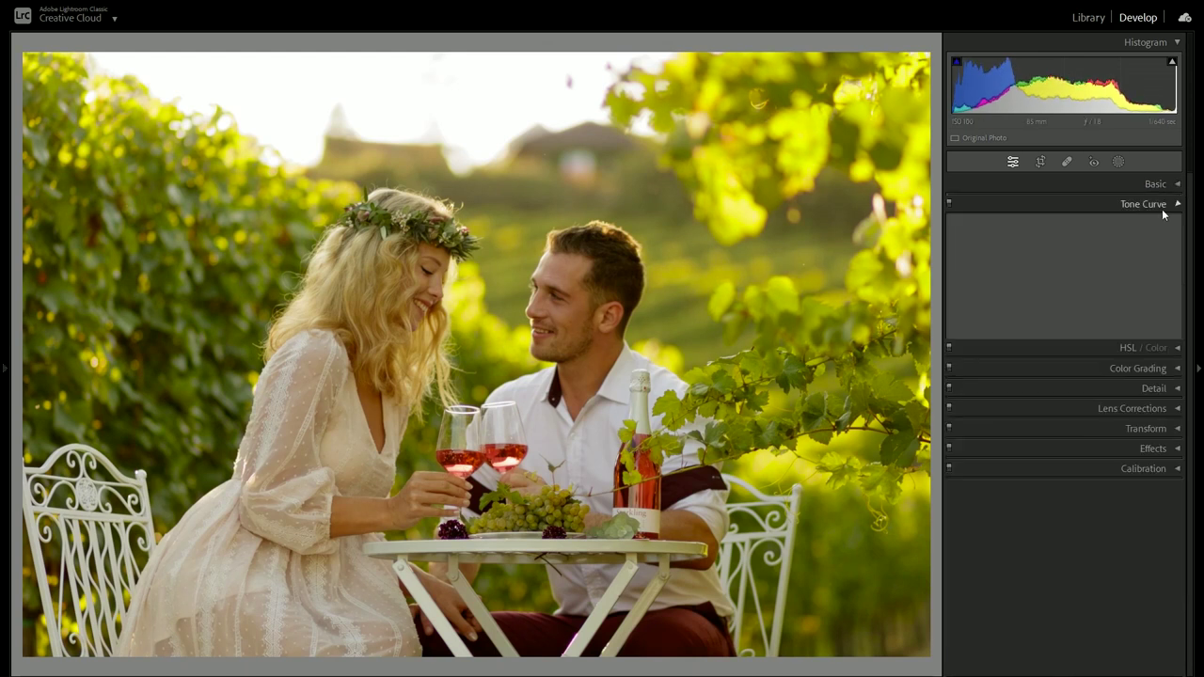
mouse_move(1073, 442)
mouse_down()
mouse_move(1051, 442)
mouse_move(1071, 446)
mouse_move(1075, 405)
mouse_up()
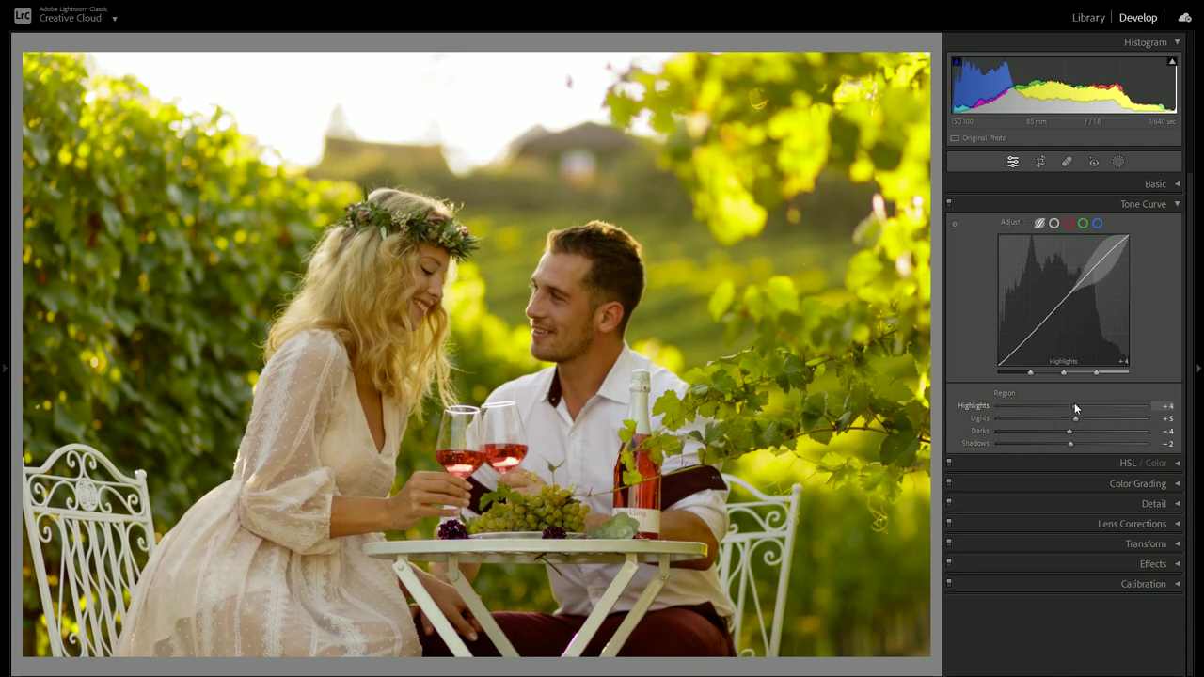
click(1143, 204)
Step: Shift the yellow hue toward orange, lower Orange saturation, and compare before/after
click(1133, 224)
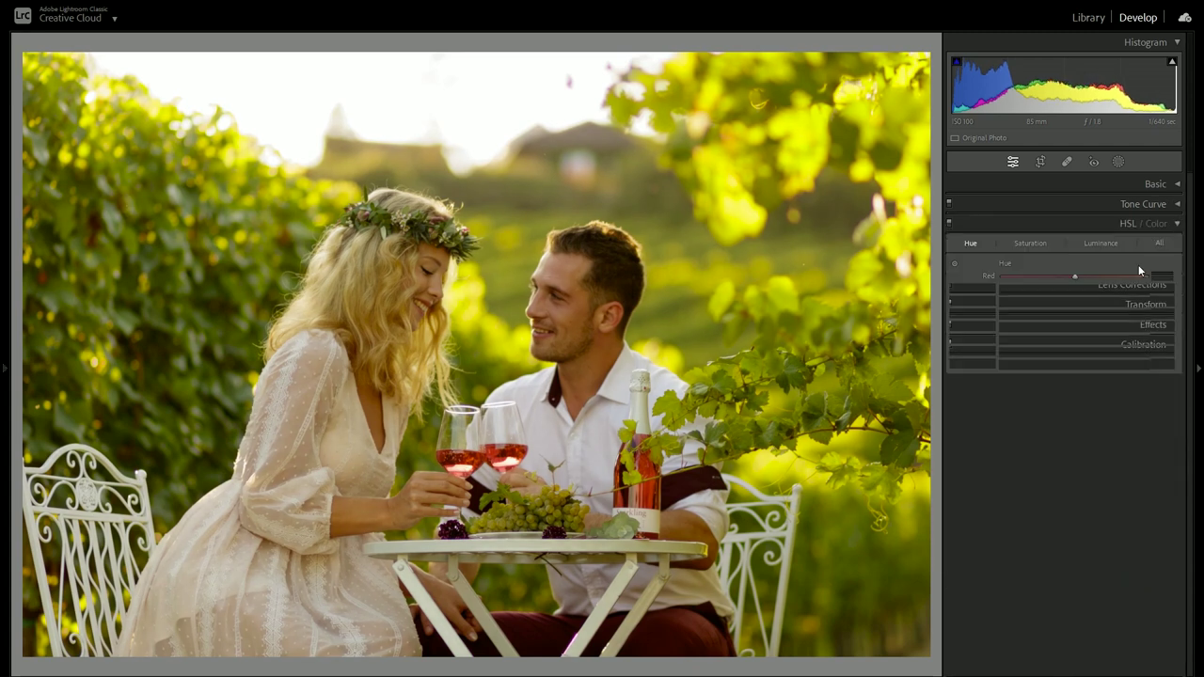
mouse_move(1076, 305)
mouse_down()
mouse_move(1052, 301)
mouse_move(1079, 292)
mouse_move(1096, 311)
mouse_move(1041, 305)
mouse_move(1055, 314)
mouse_move(1045, 316)
mouse_move(1090, 299)
mouse_move(1080, 288)
mouse_up()
click(1030, 242)
click(1038, 244)
click(971, 242)
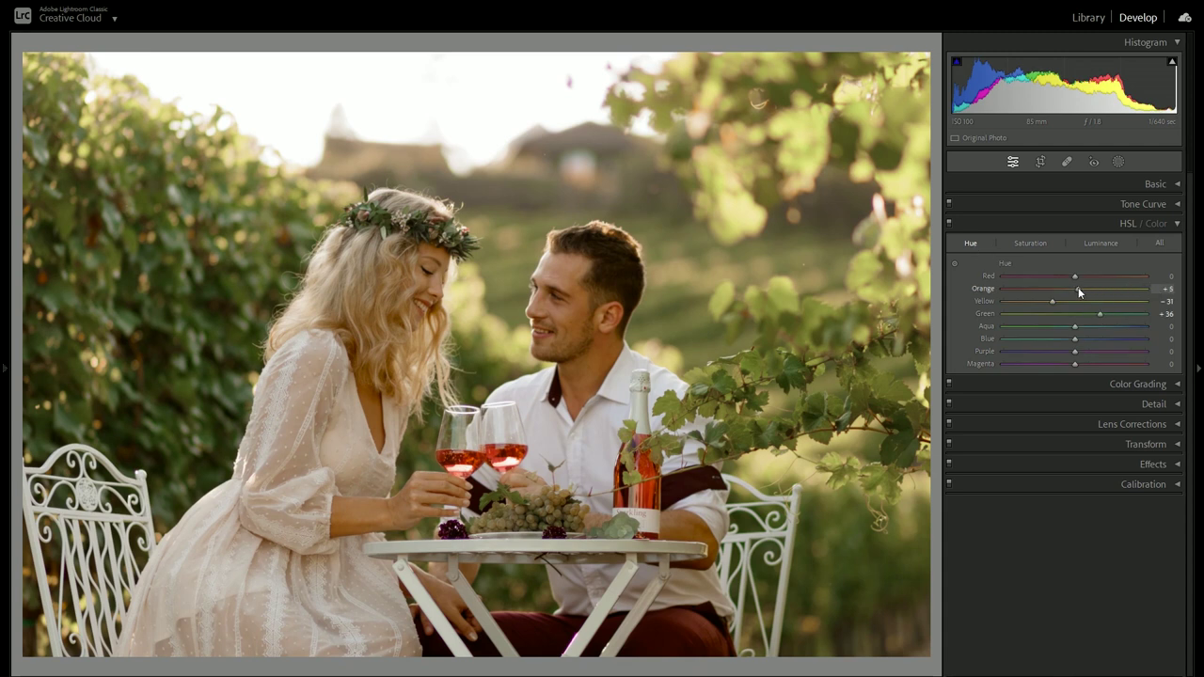
click(1030, 242)
drag(1068, 292, 1066, 292)
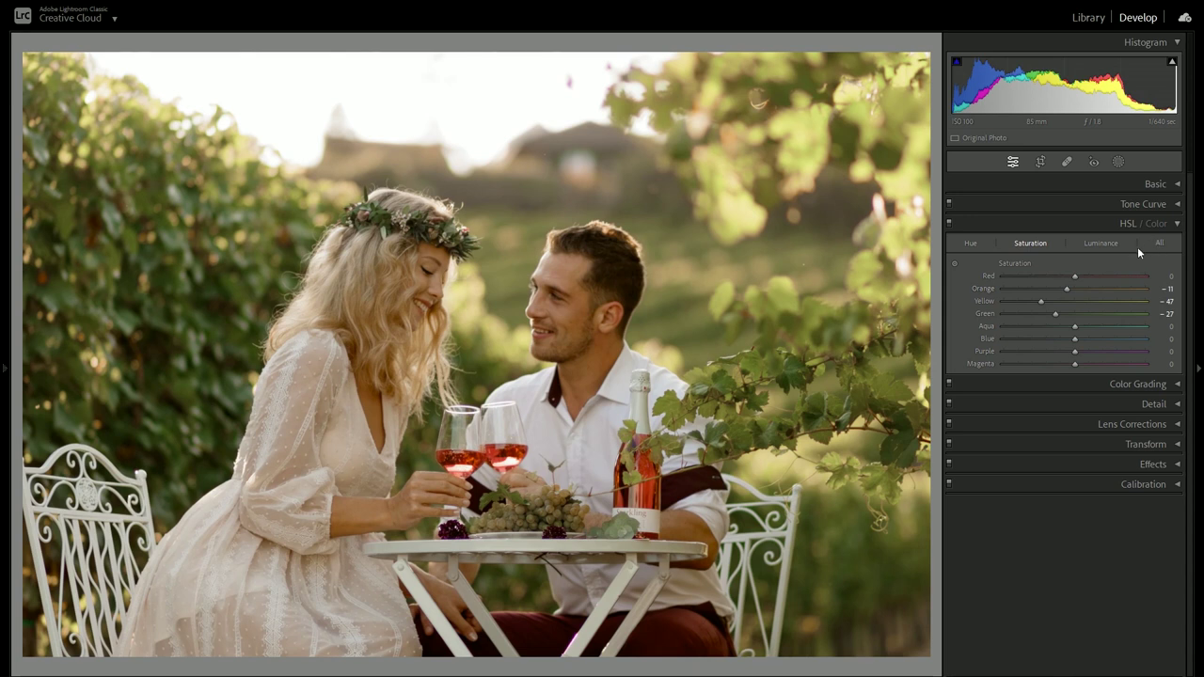
click(949, 223)
click(949, 223)
key(y)
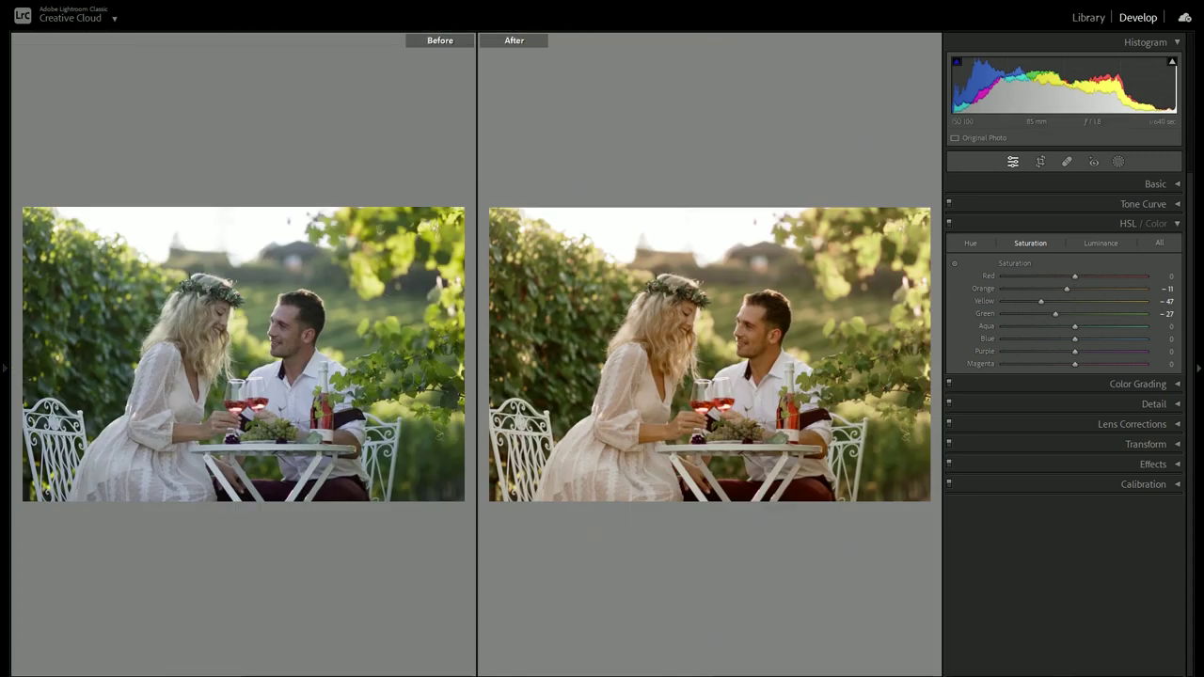
key(y)
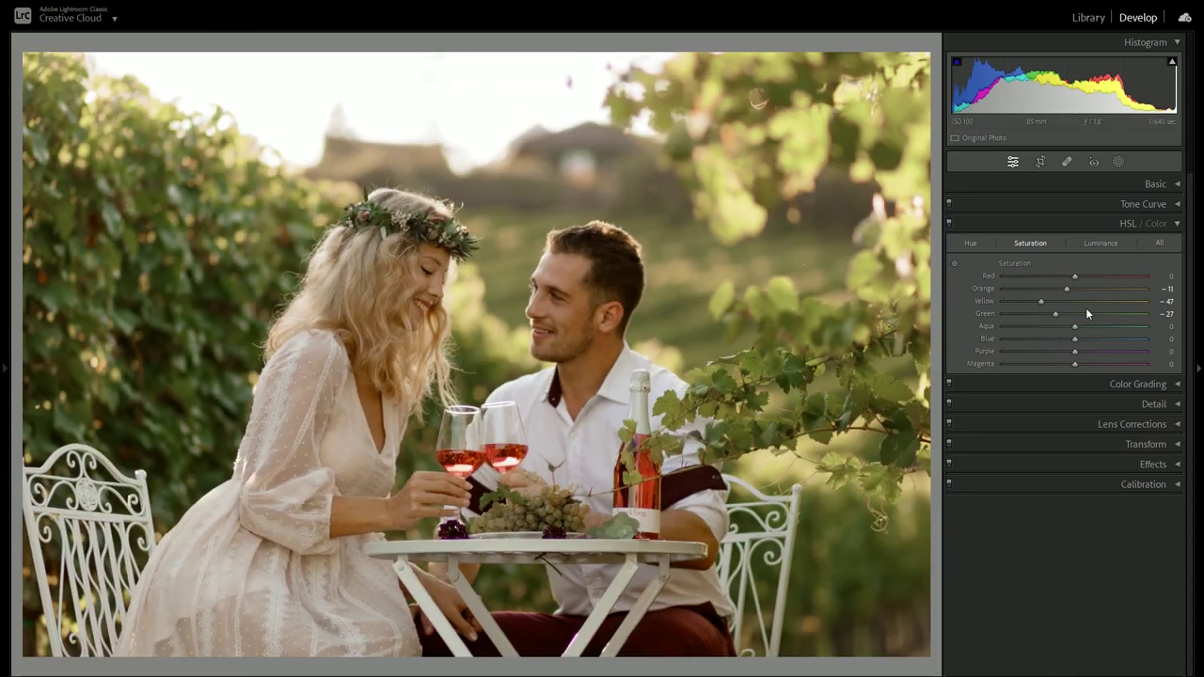
Step: Shift the Purple and Blue hues, keep Red hue at zero, and raise Orange luminance to +15
click(970, 243)
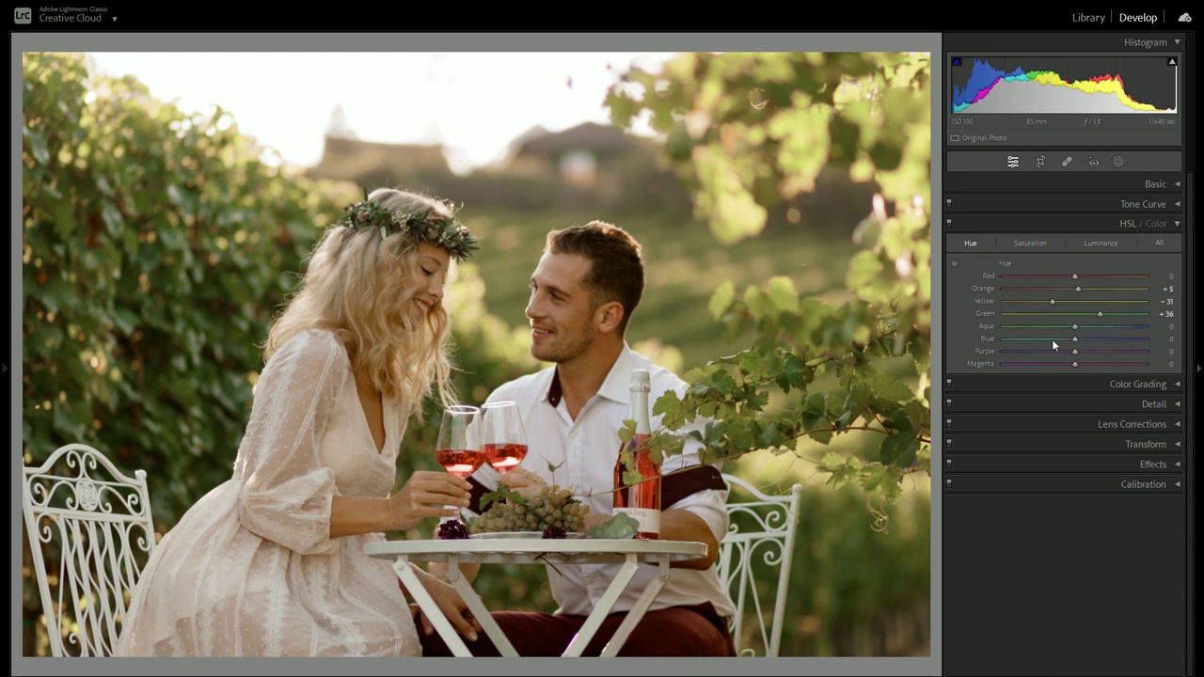
mouse_move(1076, 351)
mouse_down()
mouse_move(1035, 351)
mouse_move(1107, 344)
mouse_up()
mouse_move(1075, 276)
mouse_down()
mouse_move(1114, 275)
mouse_move(1055, 275)
mouse_up()
double_click(1075, 276)
click(1104, 245)
drag(1097, 286, 1084, 287)
Step: Tint the Color Grading shadows, trying a red swing with saturation 5
click(1176, 224)
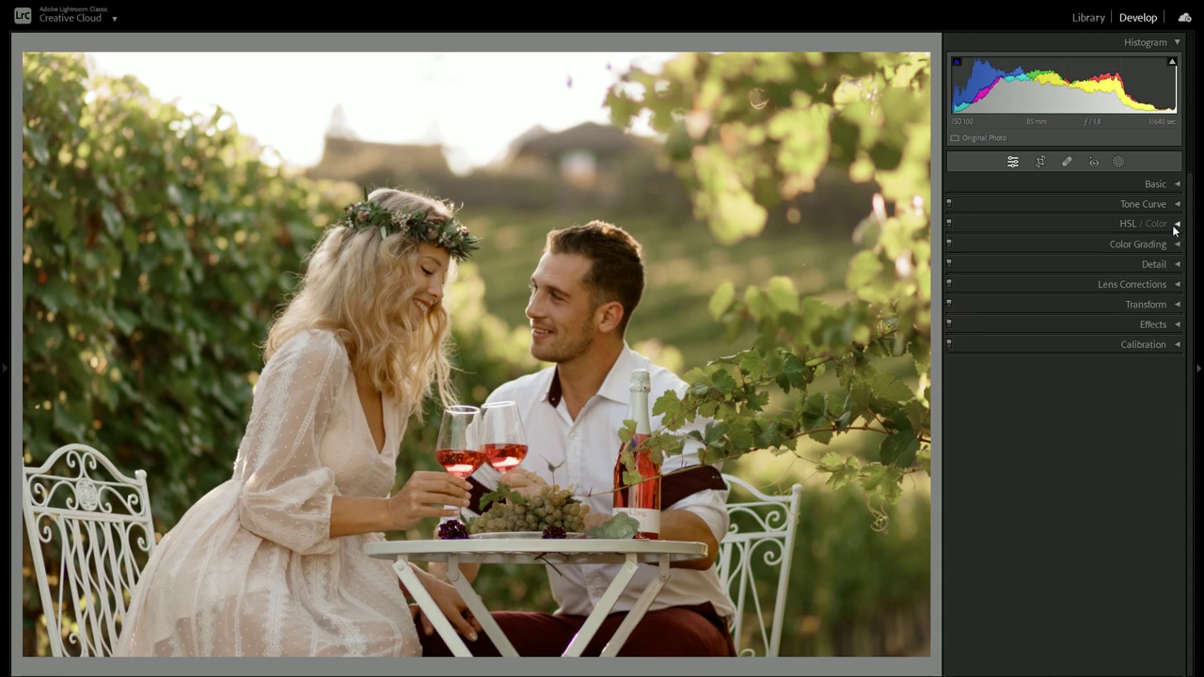
click(1176, 243)
click(1068, 266)
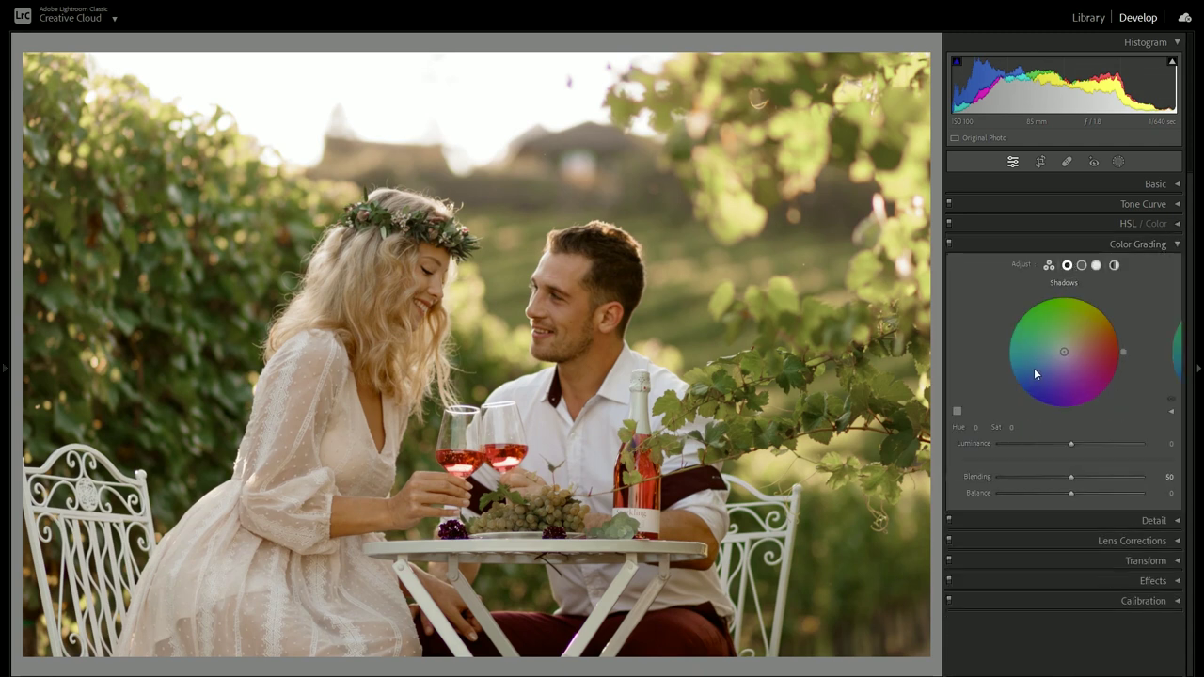
click(1014, 428)
drag(1064, 351, 1061, 362)
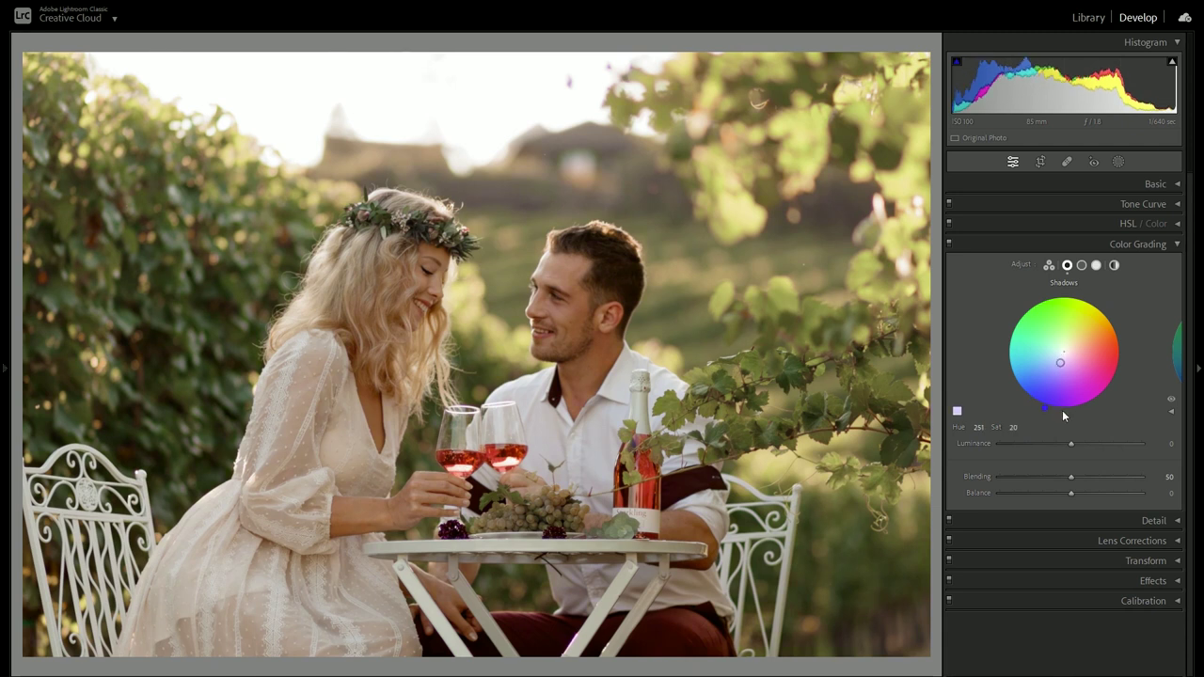
drag(1049, 408, 1122, 347)
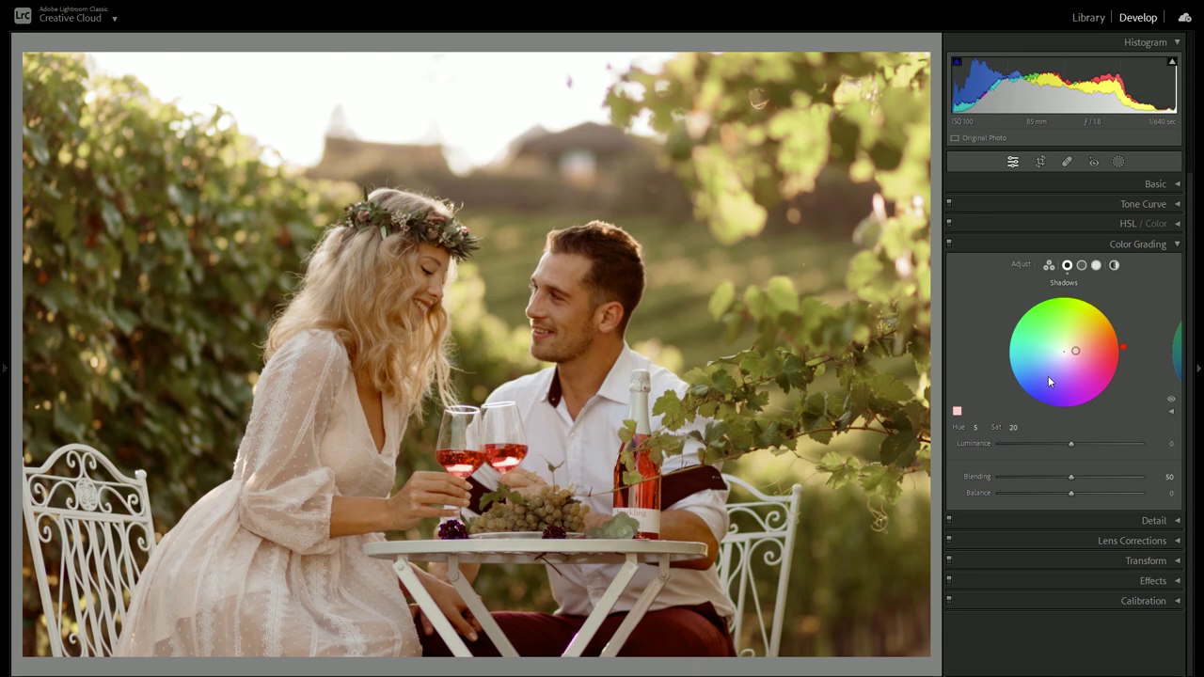
click(1013, 427)
text(5)
key(Return)
click(466, 280)
click(466, 279)
Step: Set the shadow tint to violet, hue 260, with saturation about 12
drag(1122, 347, 1059, 411)
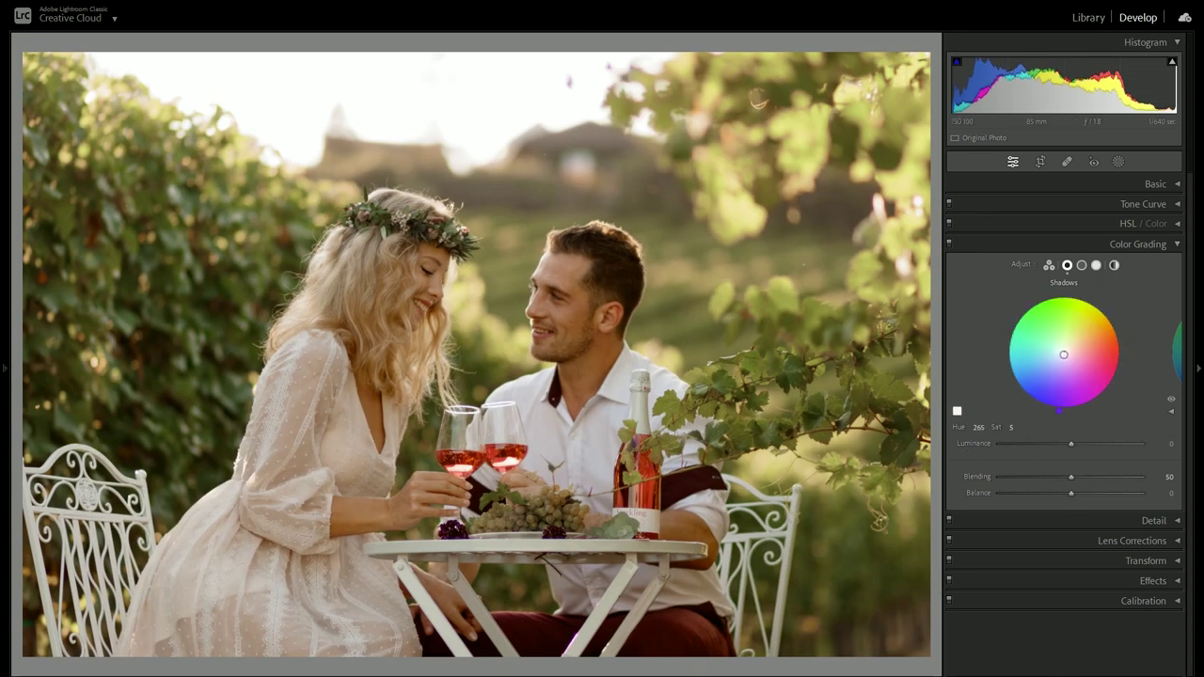
click(1013, 427)
text(50)
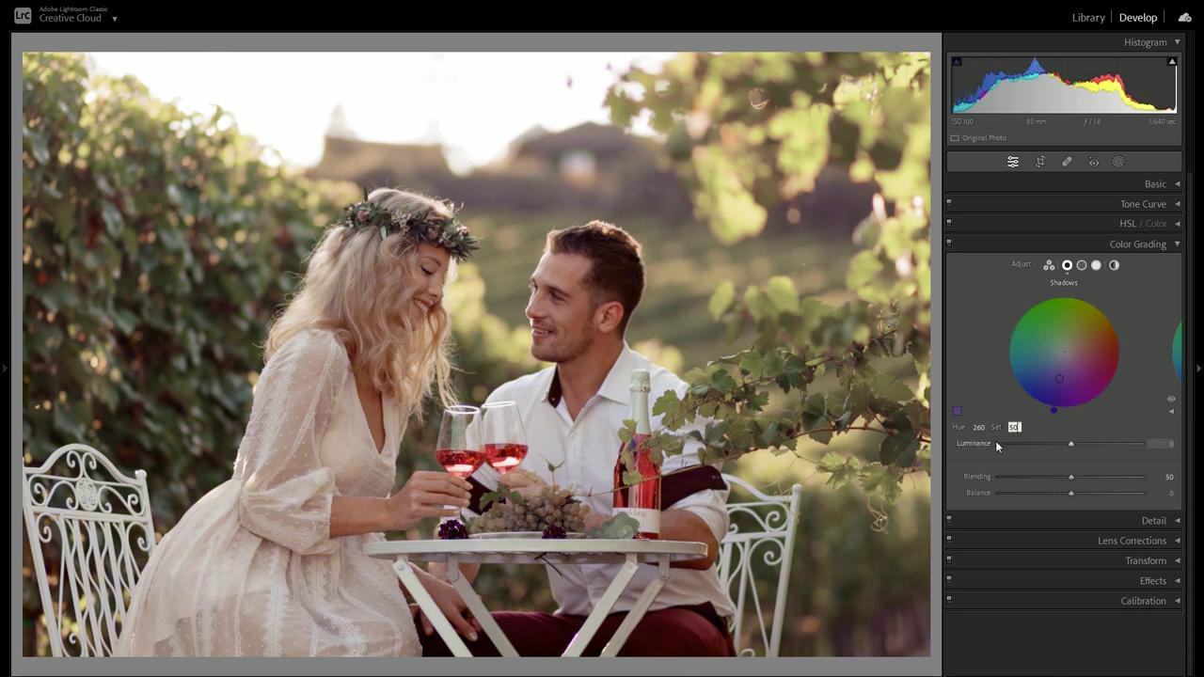
key(BackSpace)
key(BackSpace)
text(12)
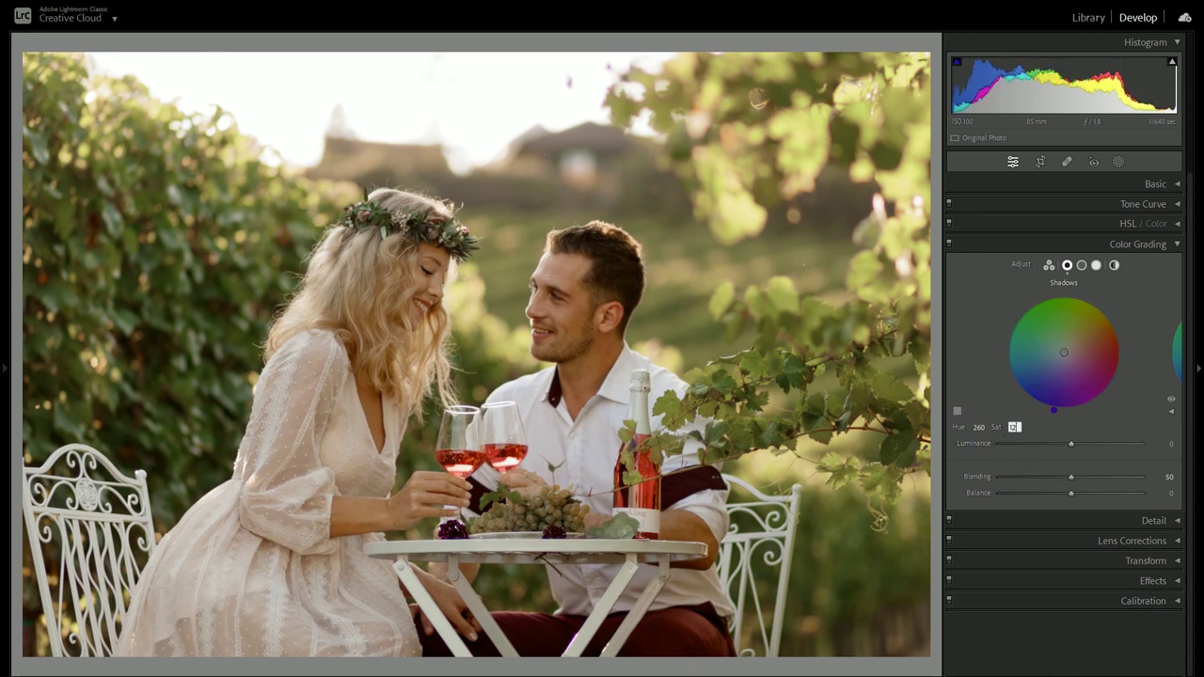
text(20)
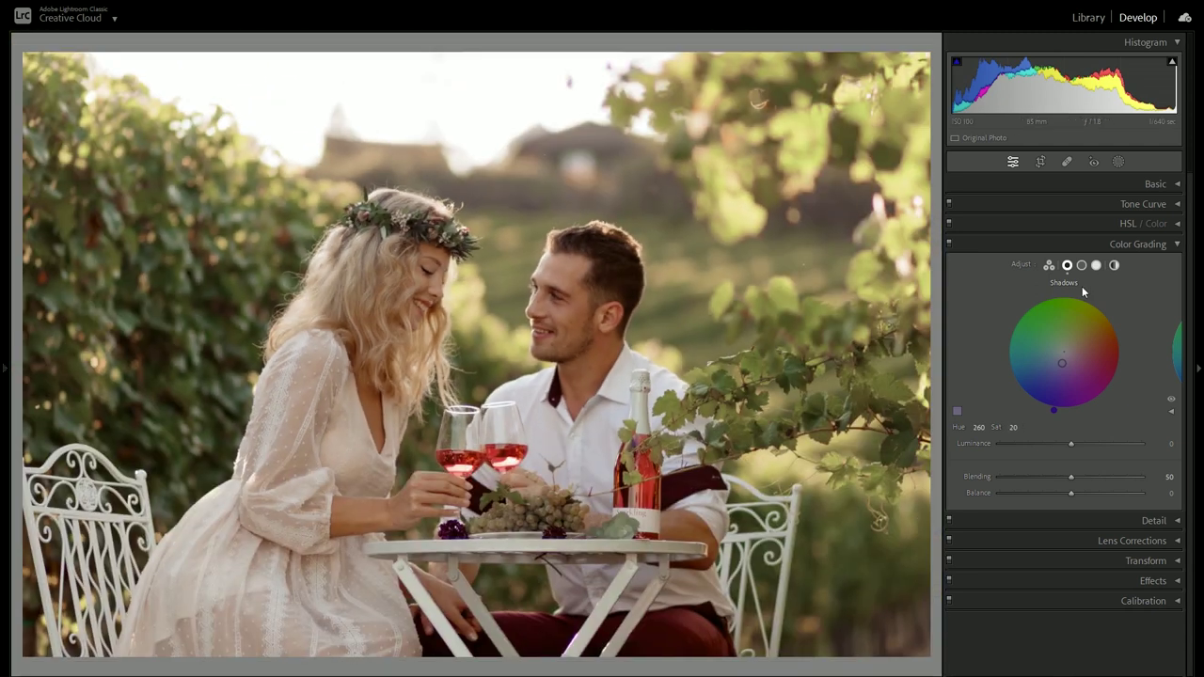
Step: Tint the highlights orange at hue 37 with saturation 50
click(1096, 264)
click(1009, 432)
text(50)
drag(1122, 352, 1112, 317)
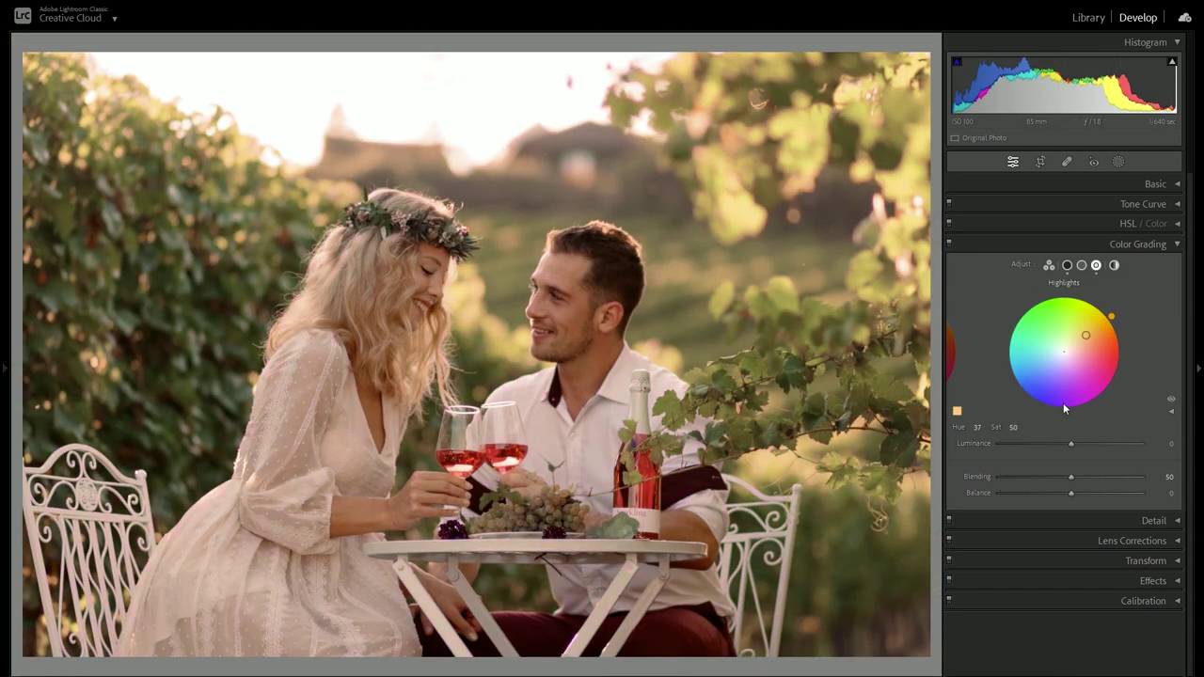
Step: Warm the midtones to hue 23 with saturation reduced to 11
click(1082, 264)
click(1014, 427)
text(50)
drag(1123, 350, 1118, 329)
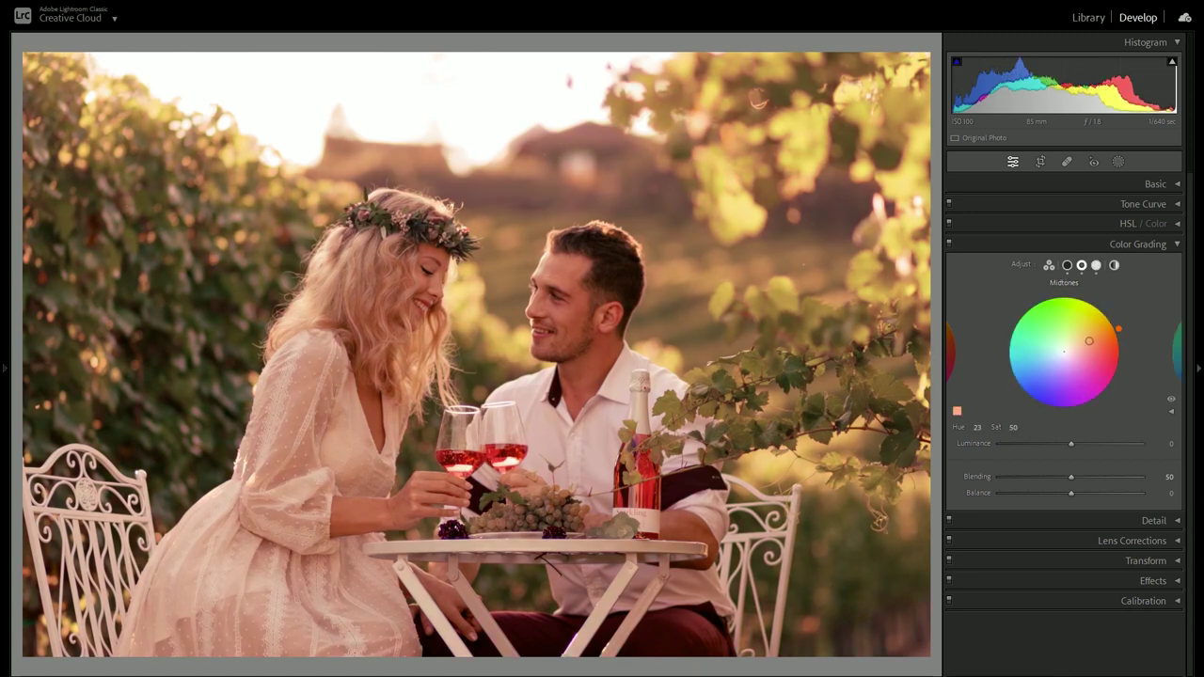
drag(1014, 429, 959, 429)
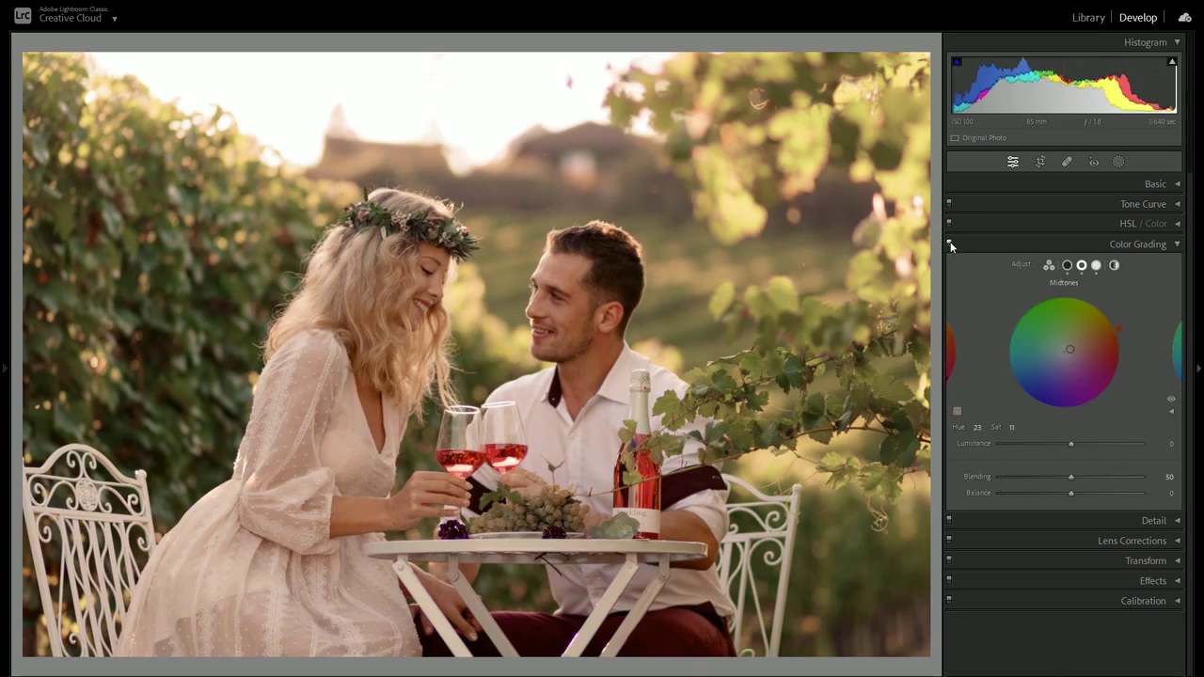
click(1136, 249)
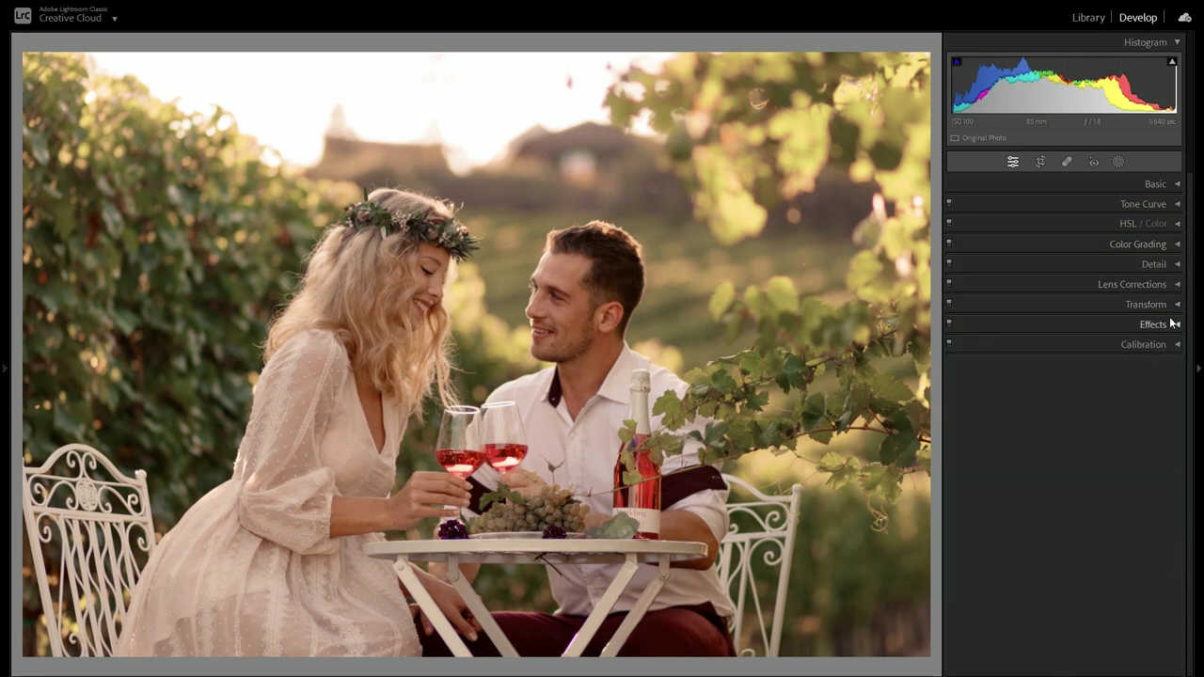
Step: Set Calibration Blue Primary saturation +19, nudge Red and Green hues, Green saturation +9
click(1174, 325)
click(1171, 325)
click(1172, 345)
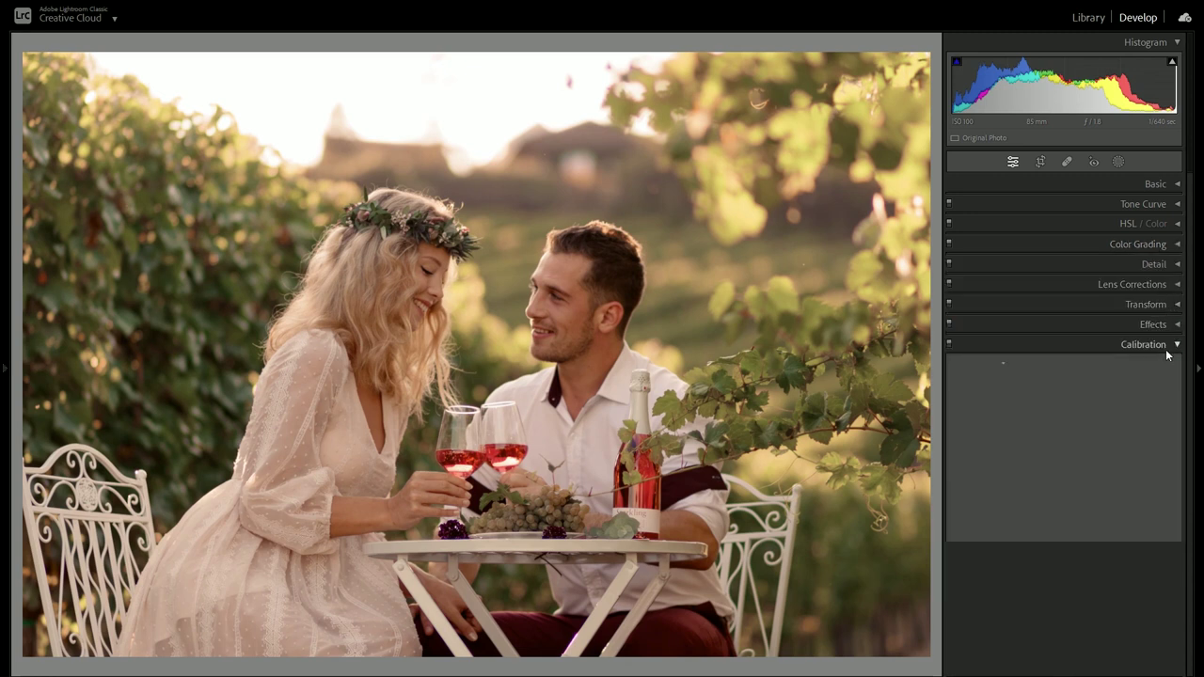
drag(1105, 536, 1076, 527)
drag(1075, 477, 1073, 477)
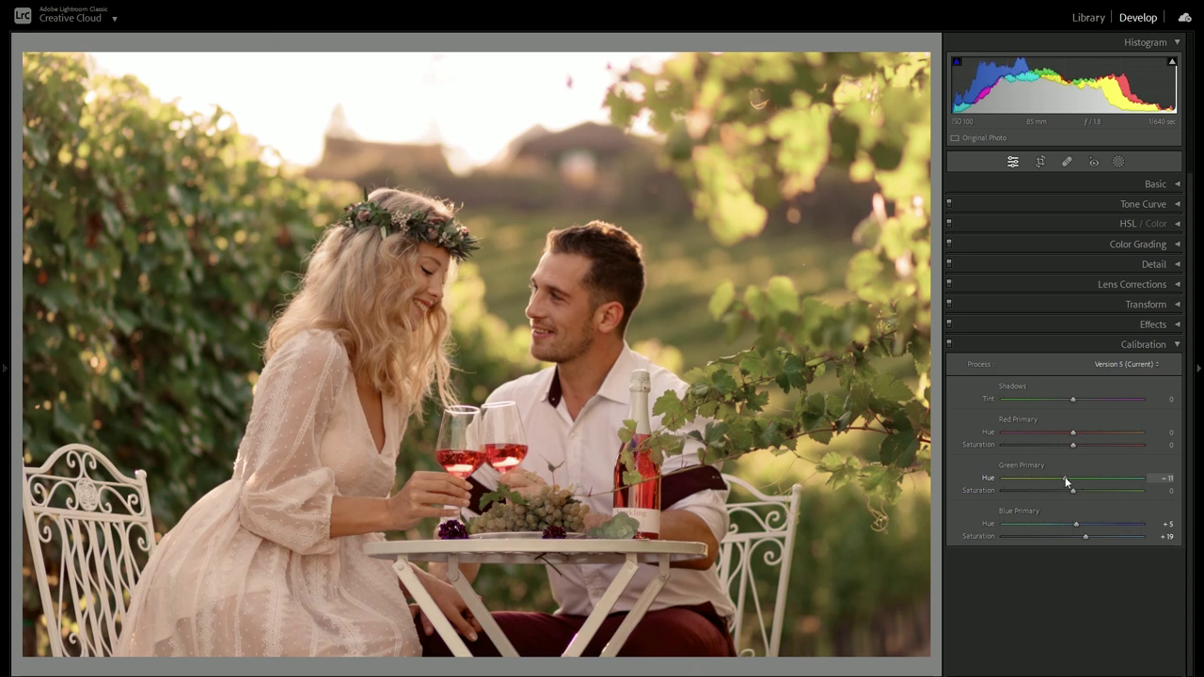
drag(1074, 430, 1076, 433)
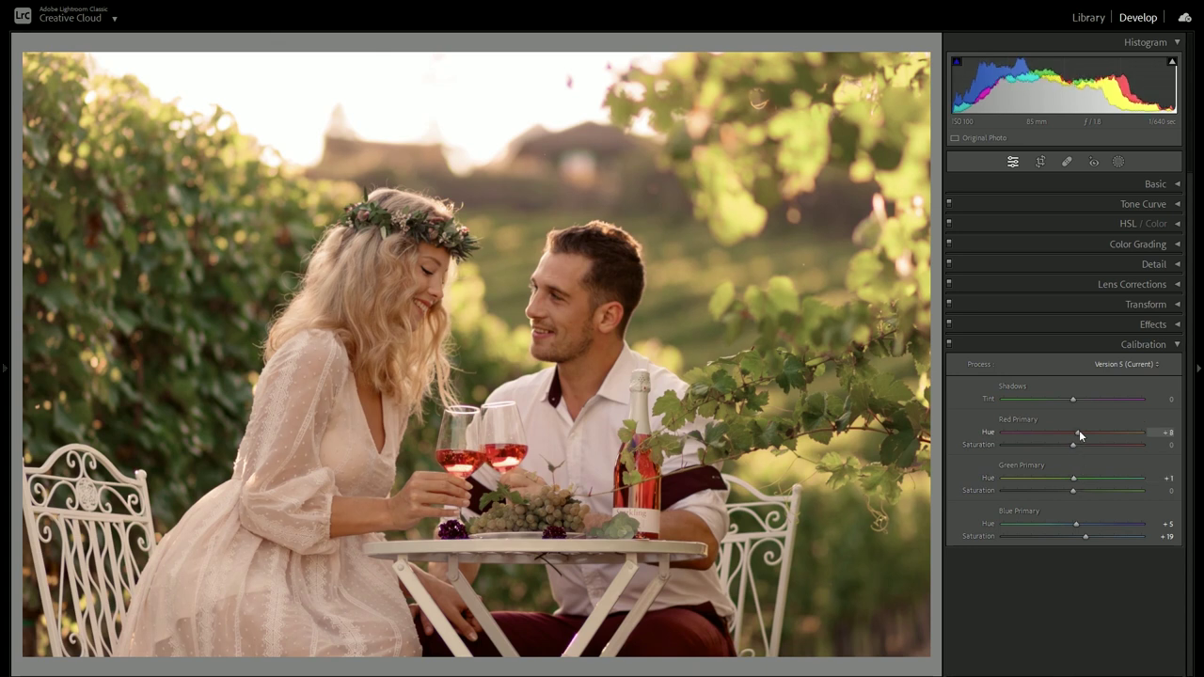
drag(1074, 490, 1079, 490)
Step: Lower Orange and Yellow saturation (Yellow −52) and deepen tone-curve darks and shadows
click(1177, 224)
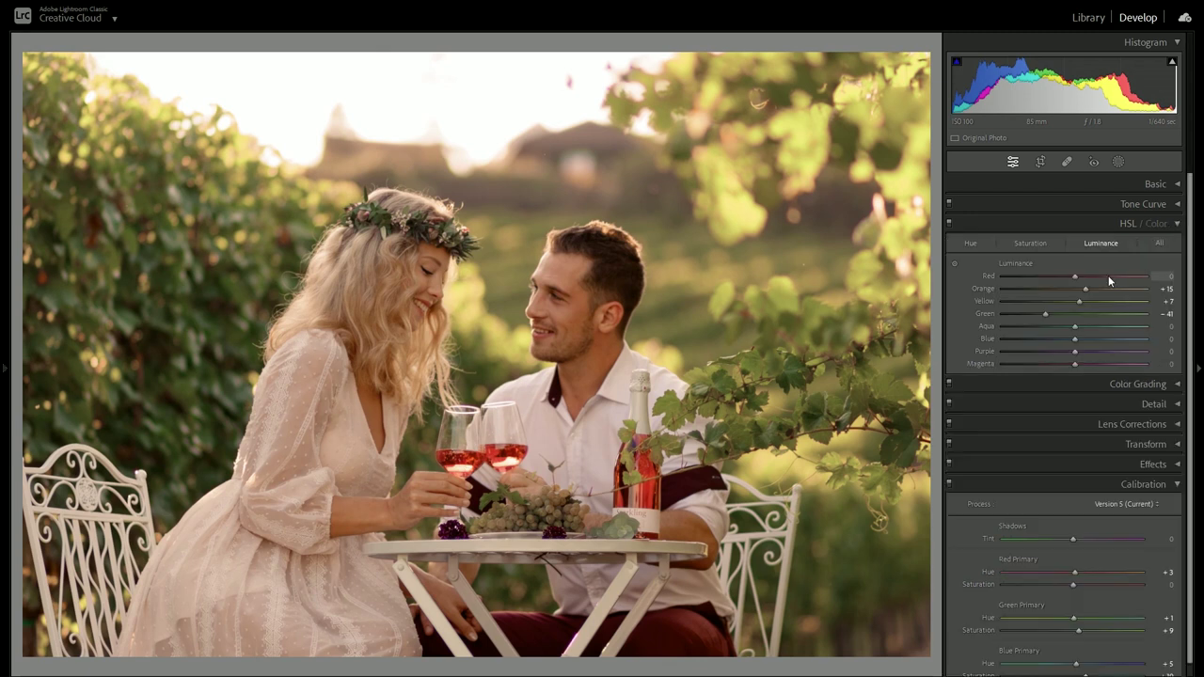
drag(1066, 288, 1036, 302)
click(1157, 204)
mouse_move(1075, 431)
mouse_down()
mouse_move(1064, 441)
mouse_move(1066, 430)
mouse_up()
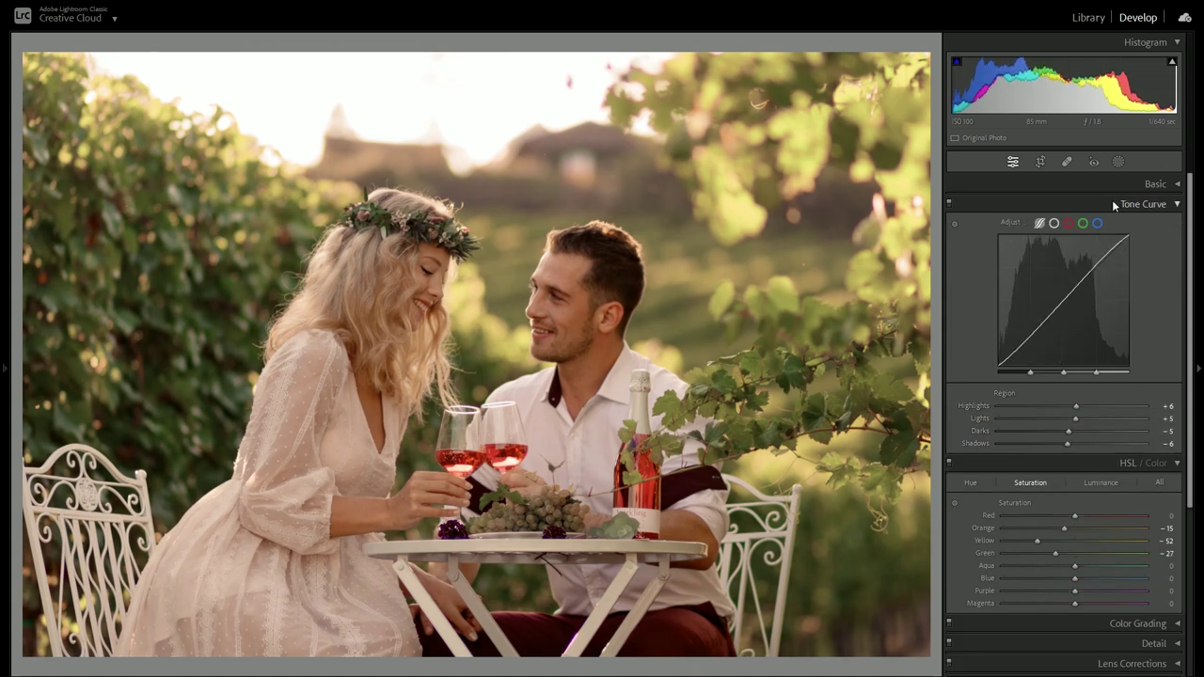
Step: Bend the Blue point curve, lifting its shadows and upper tones
click(1097, 223)
click(1095, 269)
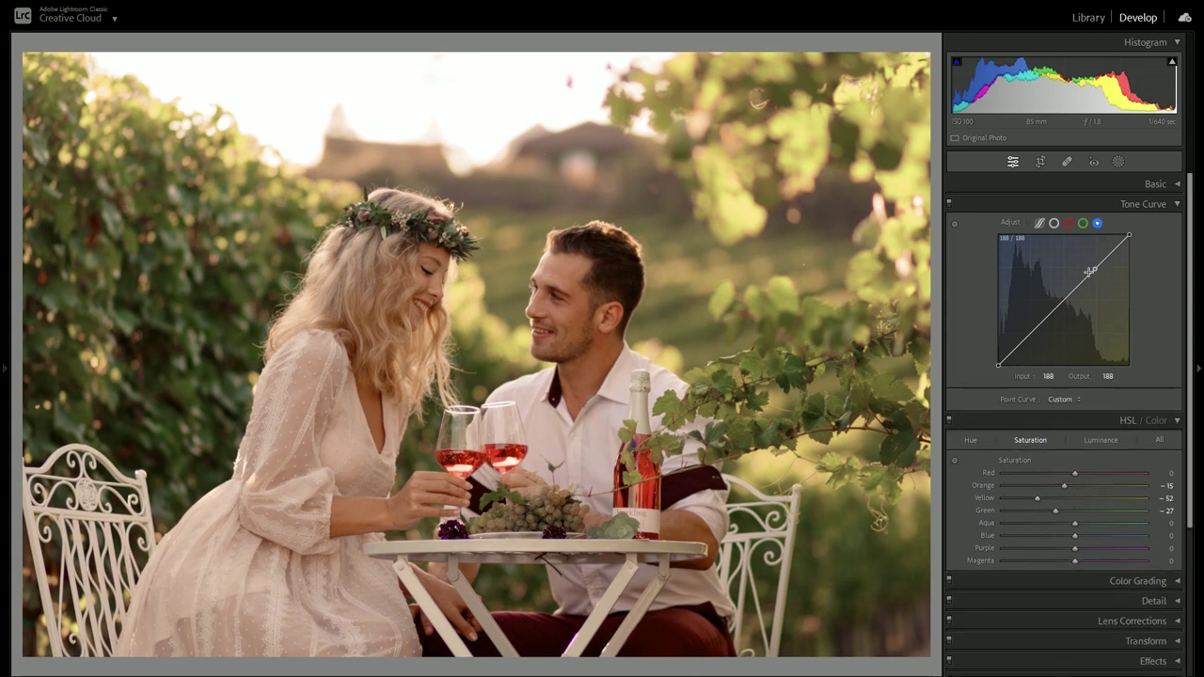
click(1065, 299)
click(1031, 334)
click(1017, 345)
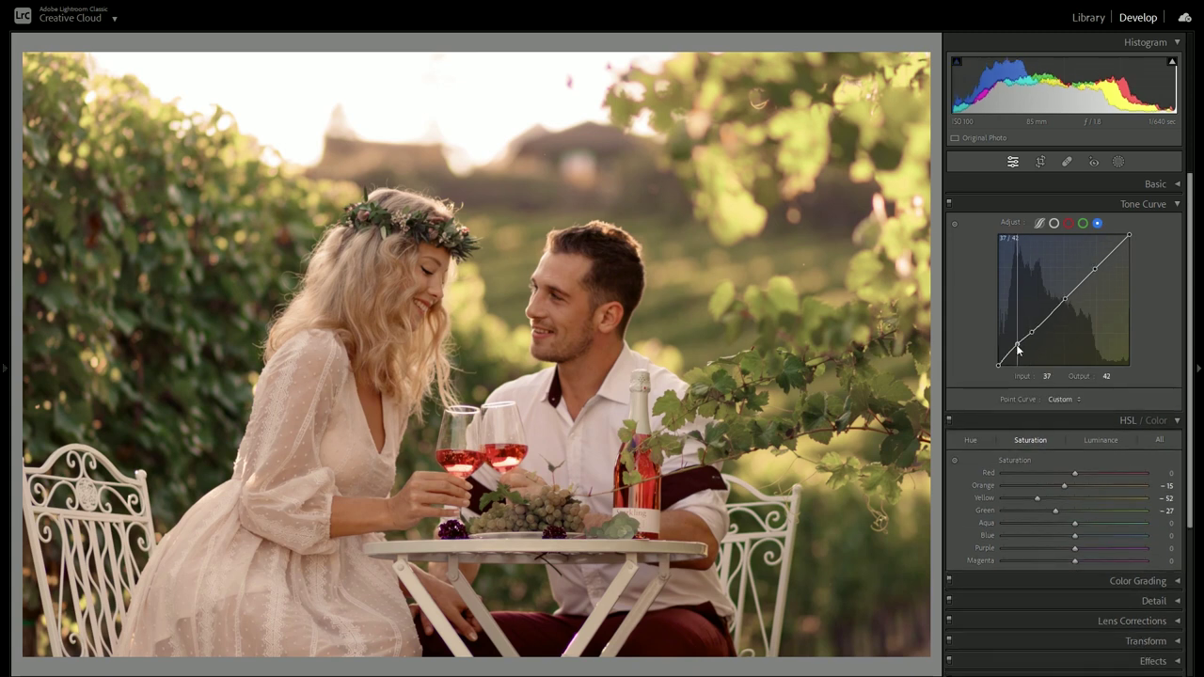
click(1064, 299)
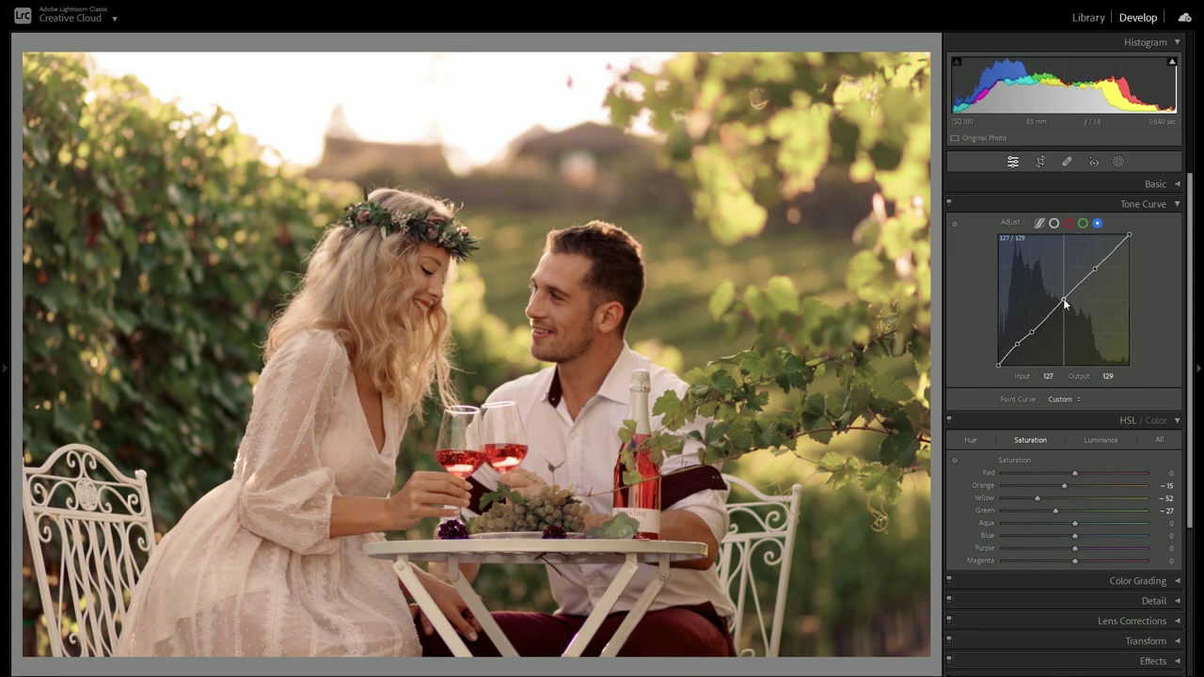
click(1095, 268)
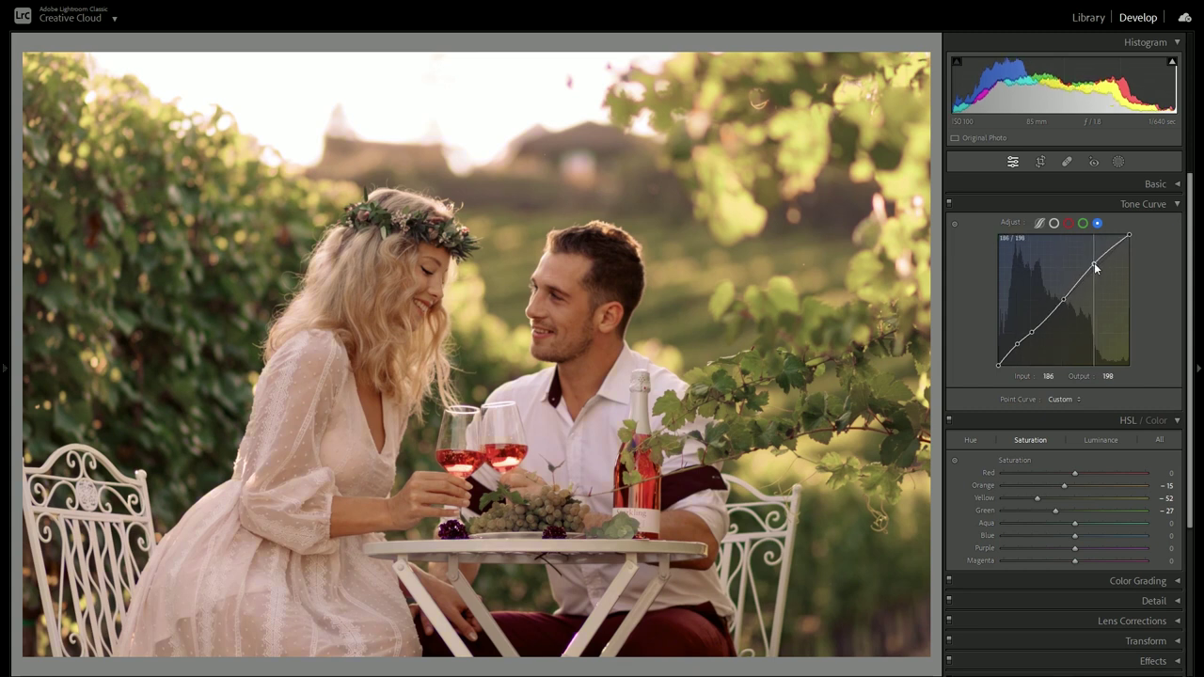
drag(1110, 255, 1110, 247)
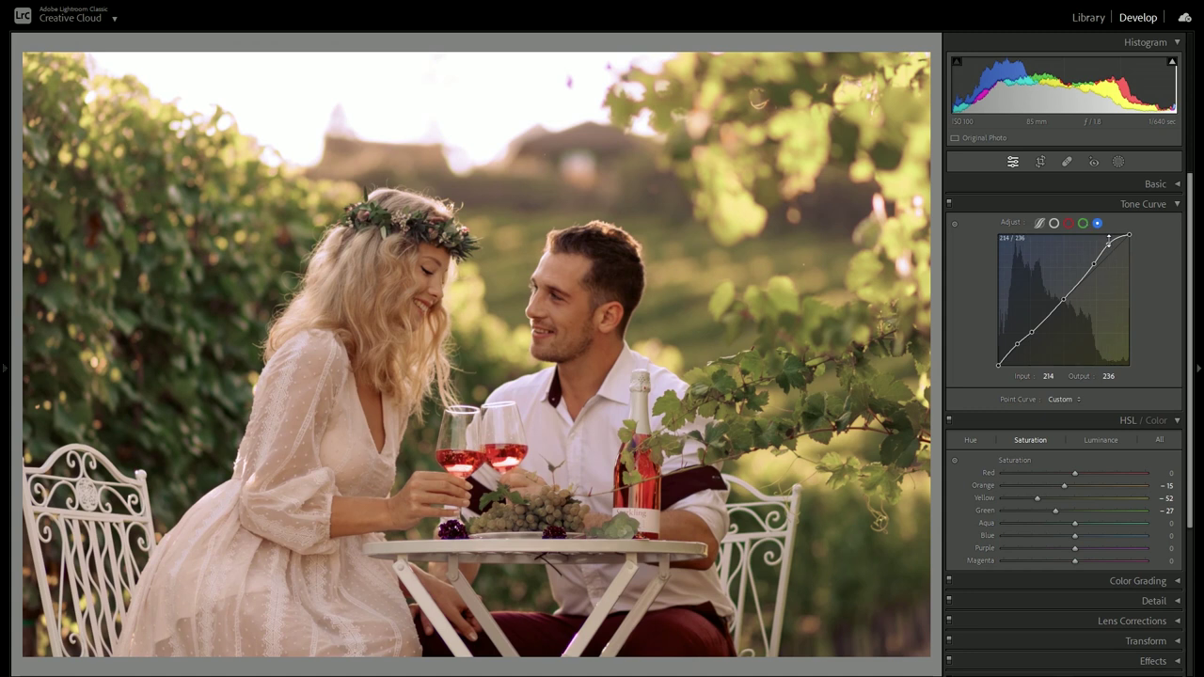
drag(1094, 265, 1100, 267)
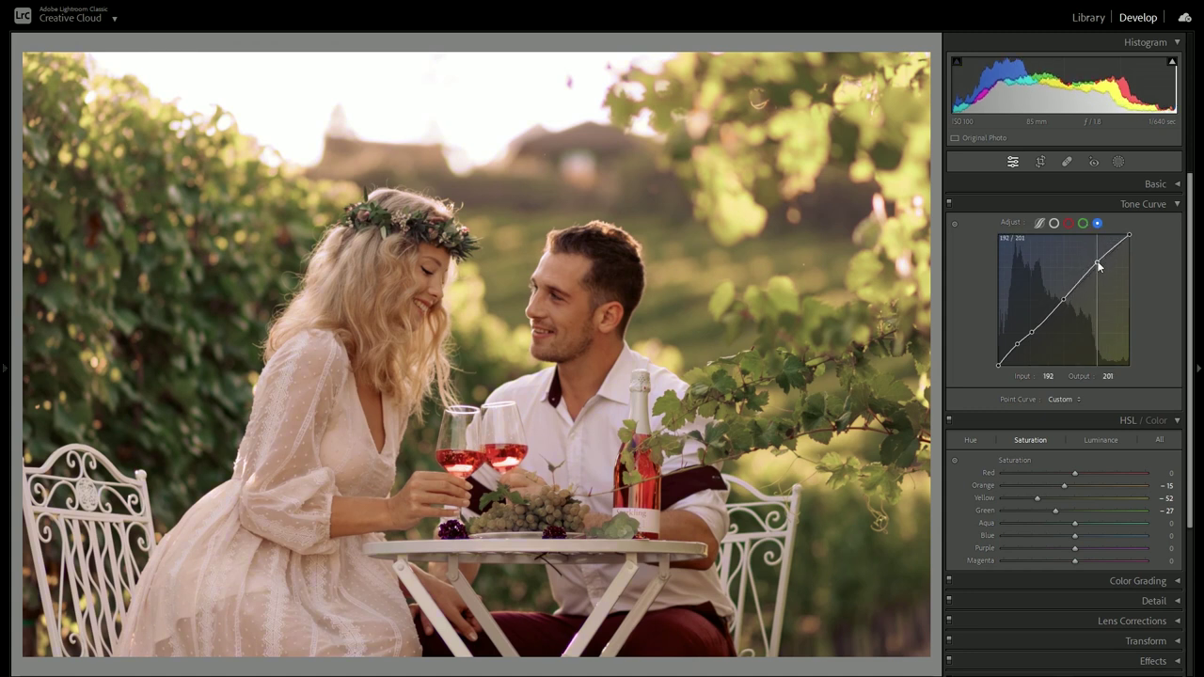
Step: Add lower, midtone and slightly raised upper points to the Green channel curve
click(1083, 223)
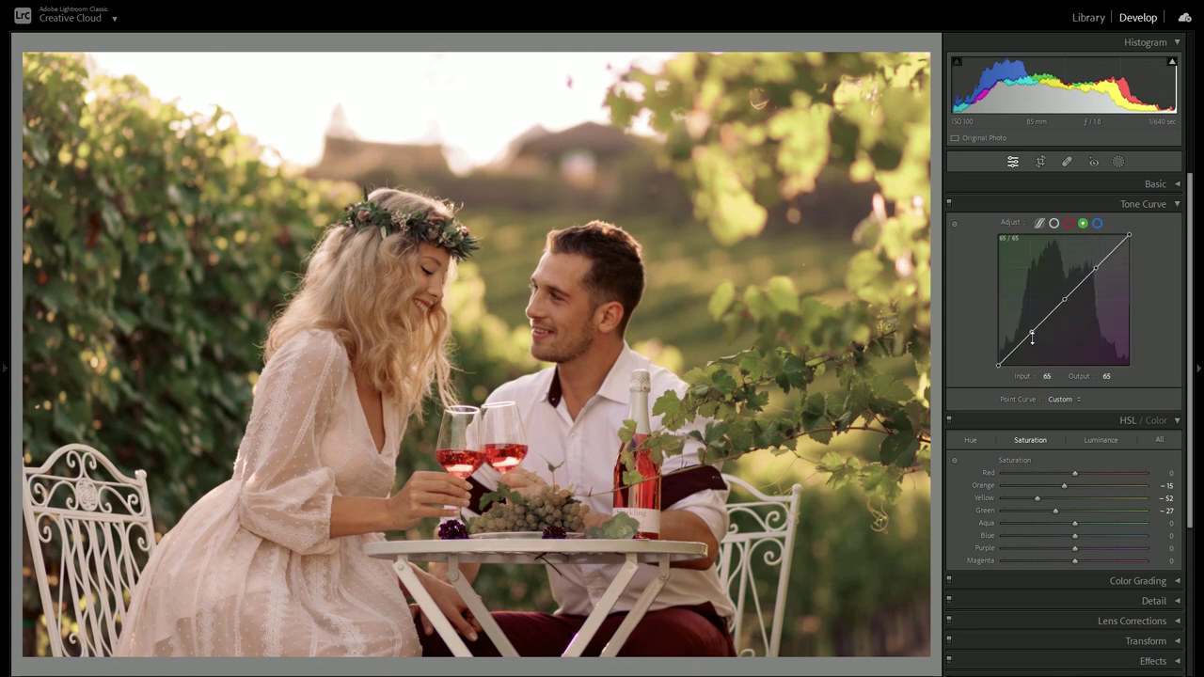
click(1033, 334)
click(1065, 300)
click(1097, 267)
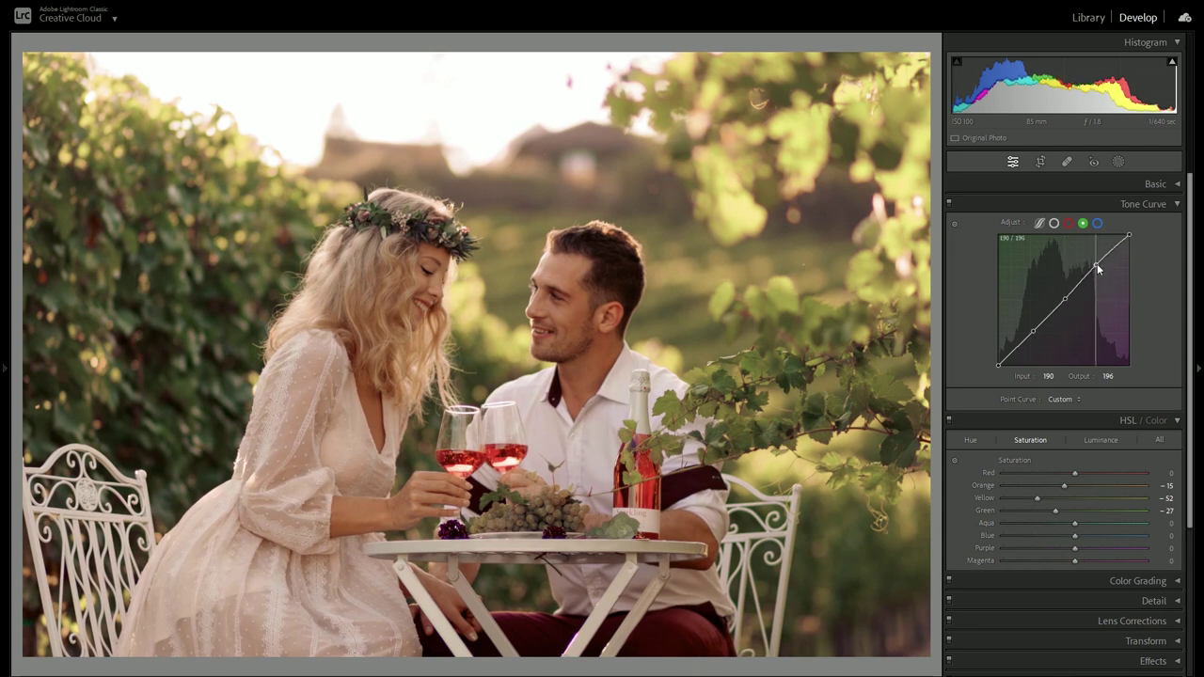
click(1034, 333)
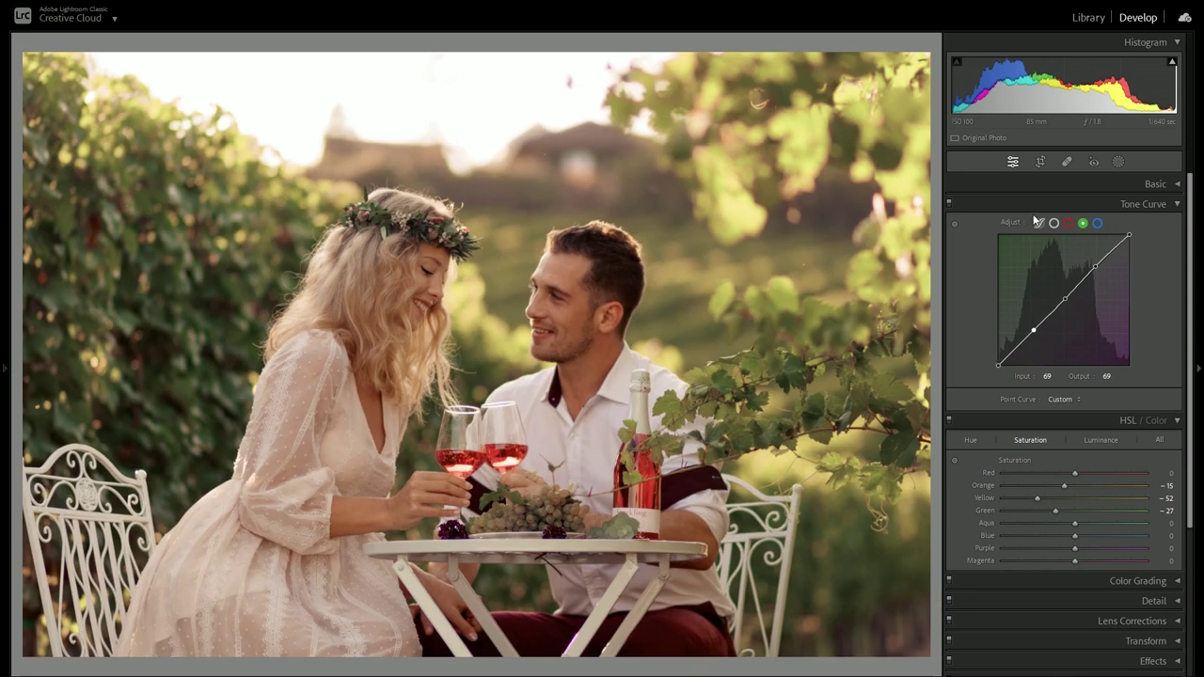
Step: Return the tone curve to parametric, show Basic, and compare Before/After zoomed on the couple
click(1038, 223)
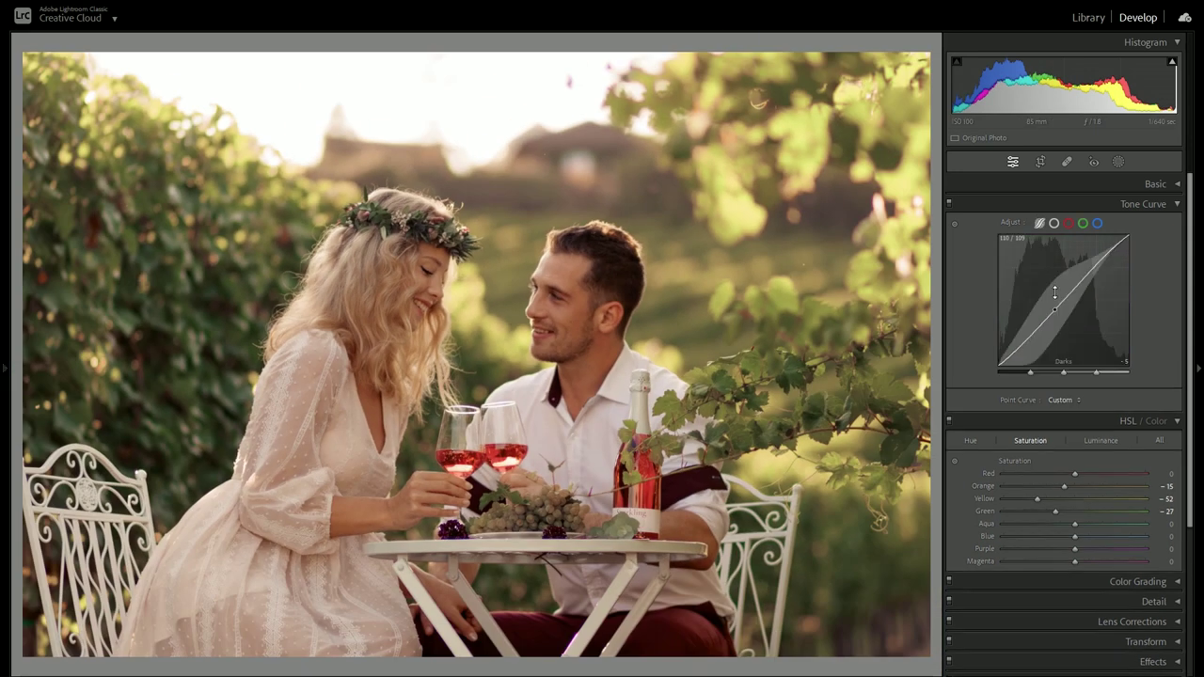
click(1156, 185)
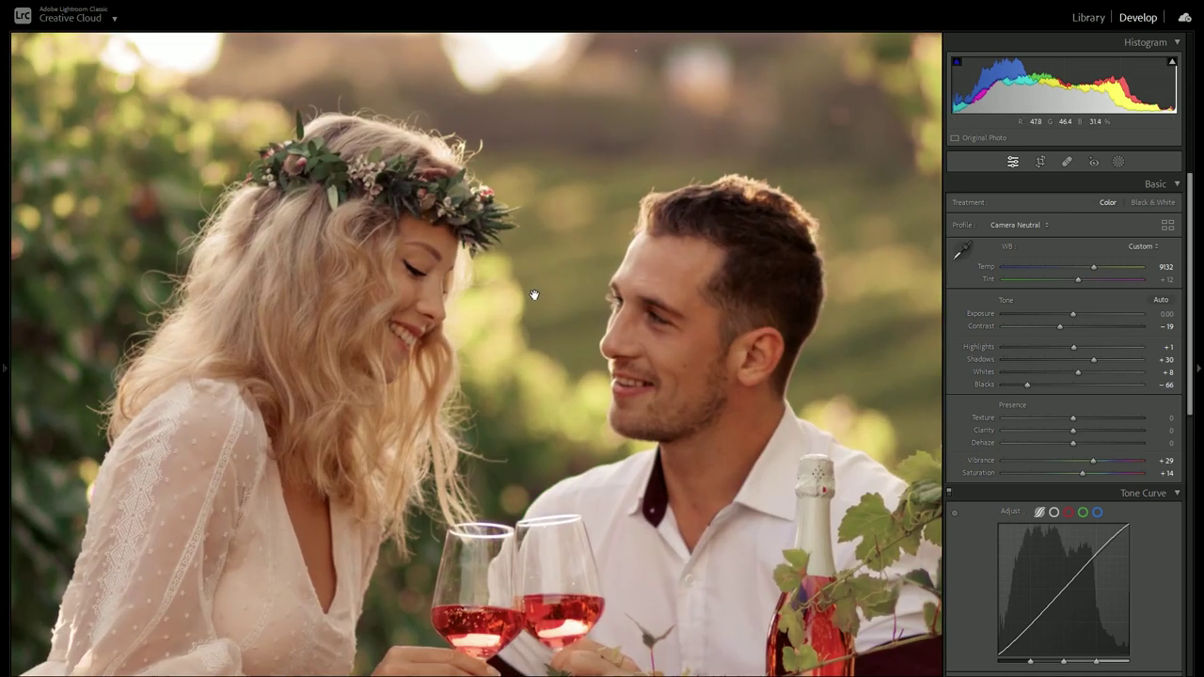
click(534, 296)
key(y)
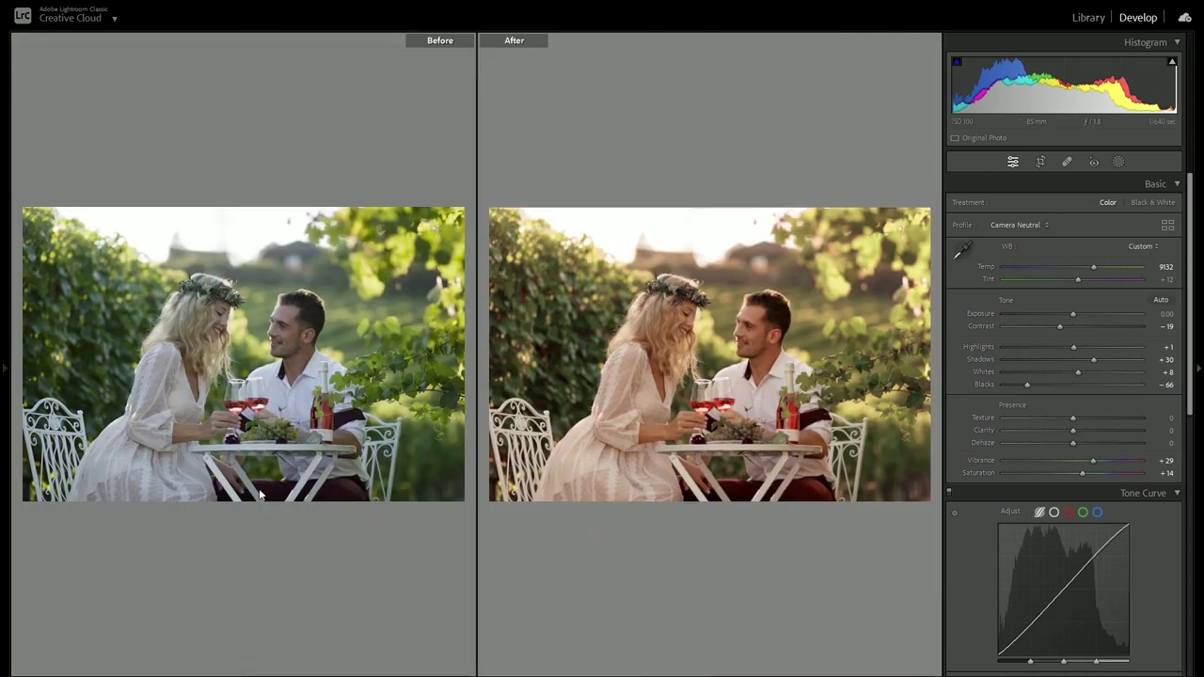
drag(258, 301, 159, 527)
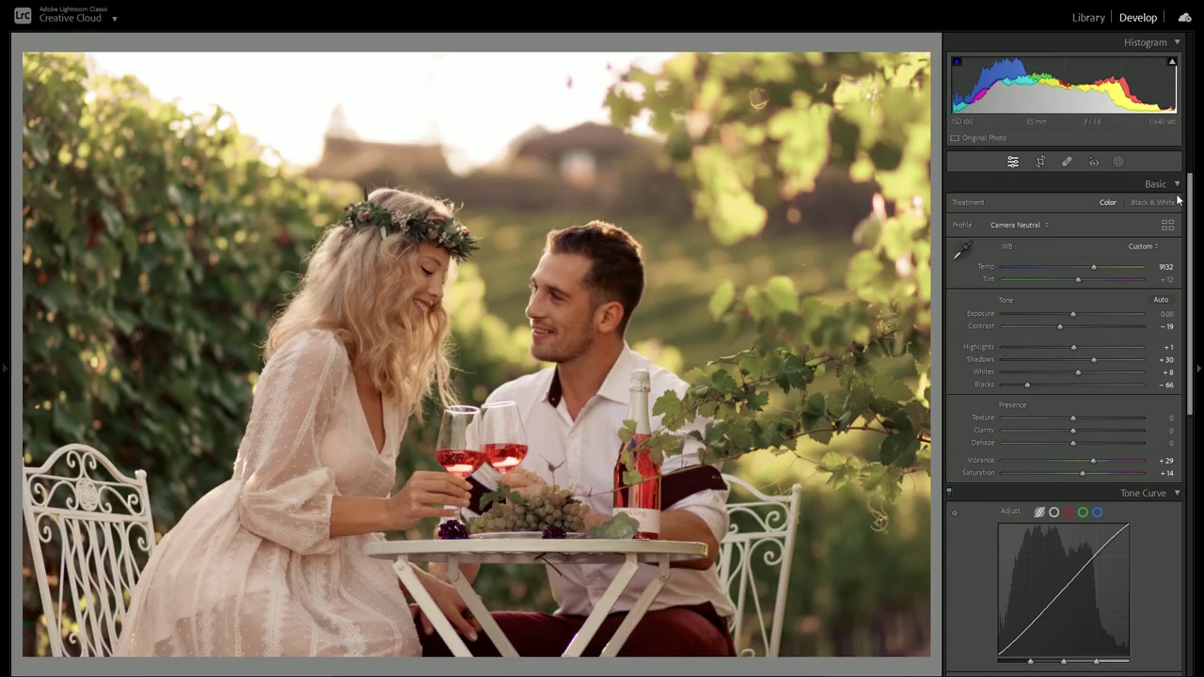
Step: Collapse the Basic and Tone Curve panels and review HSL luminance and saturation values
click(1161, 185)
click(1166, 209)
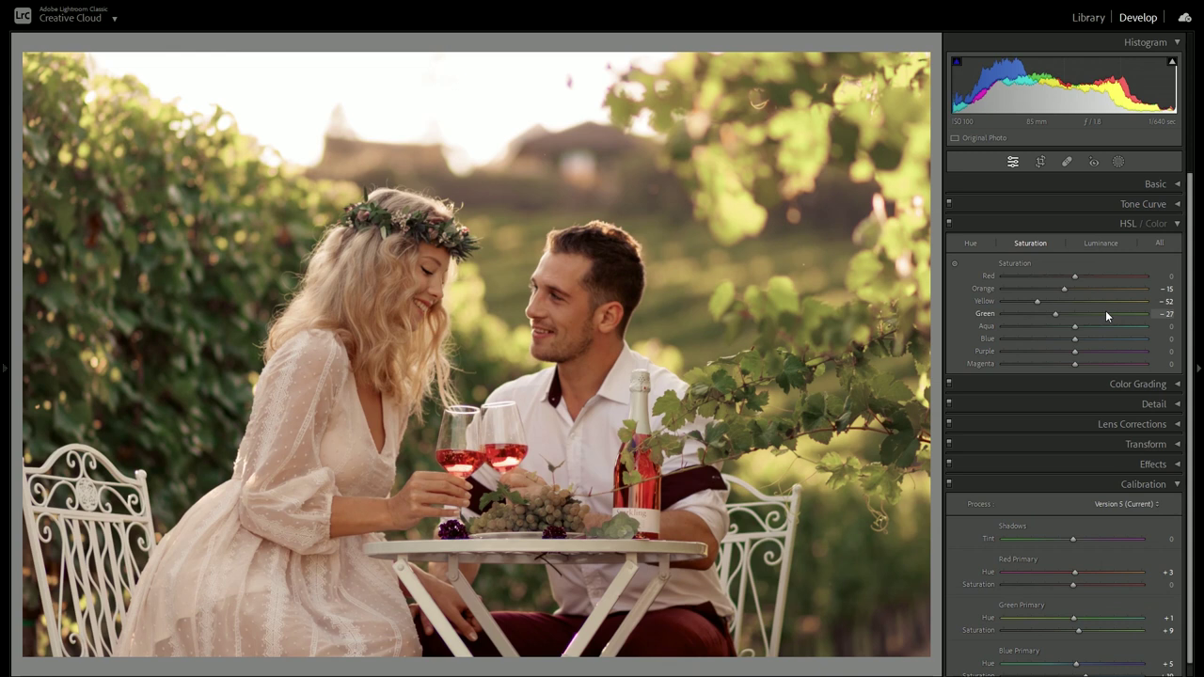
click(1100, 245)
click(1030, 243)
click(1094, 243)
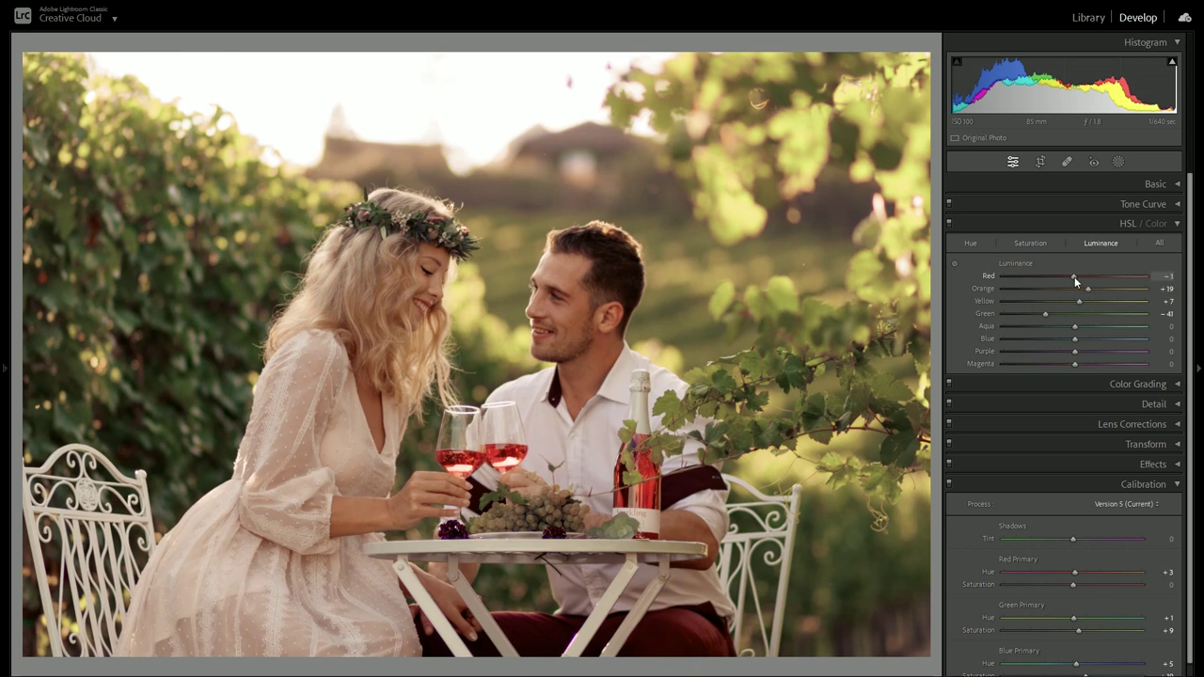
click(1177, 223)
click(1177, 344)
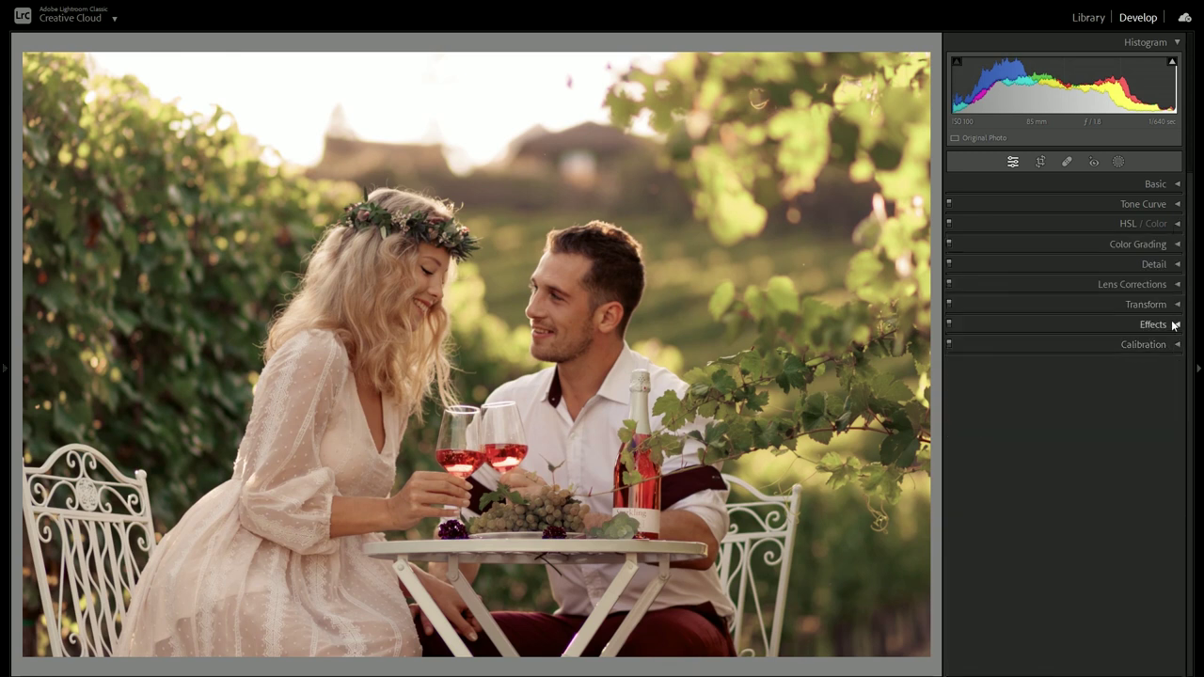
Step: Add film grain at amount 21, size 55, plus a faint −3 vignette
click(1176, 324)
click(1032, 453)
drag(1043, 465, 1079, 466)
click(621, 311)
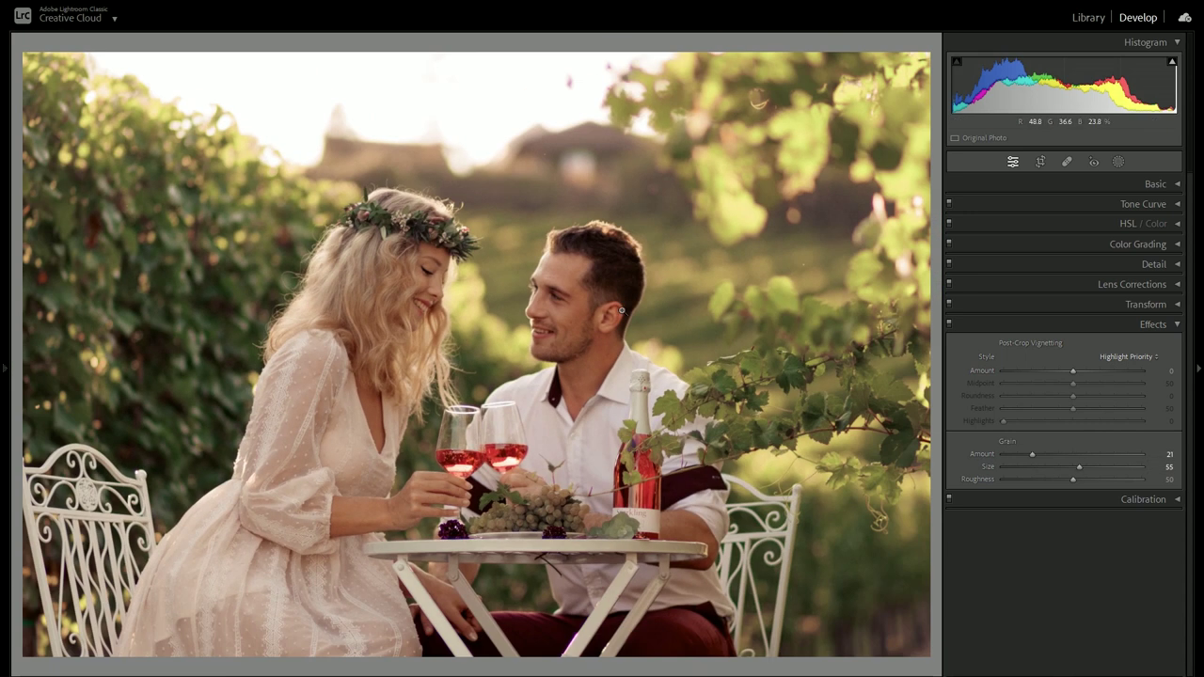
drag(1073, 370, 1070, 383)
click(1155, 325)
click(535, 298)
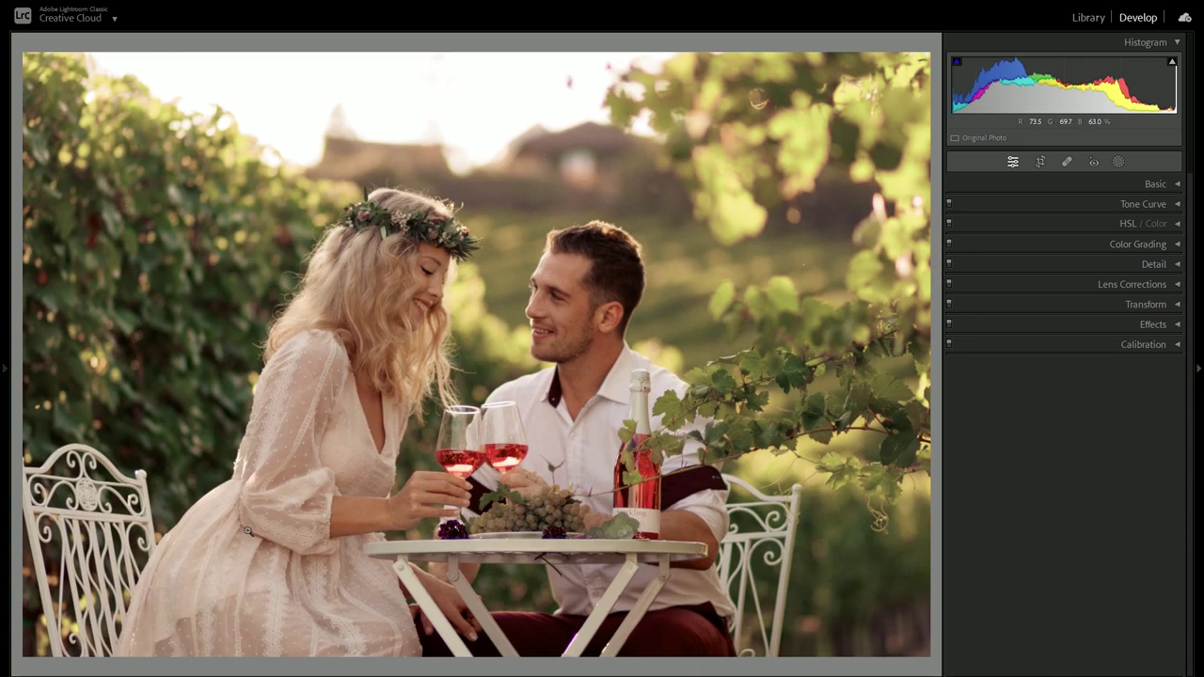
click(1140, 223)
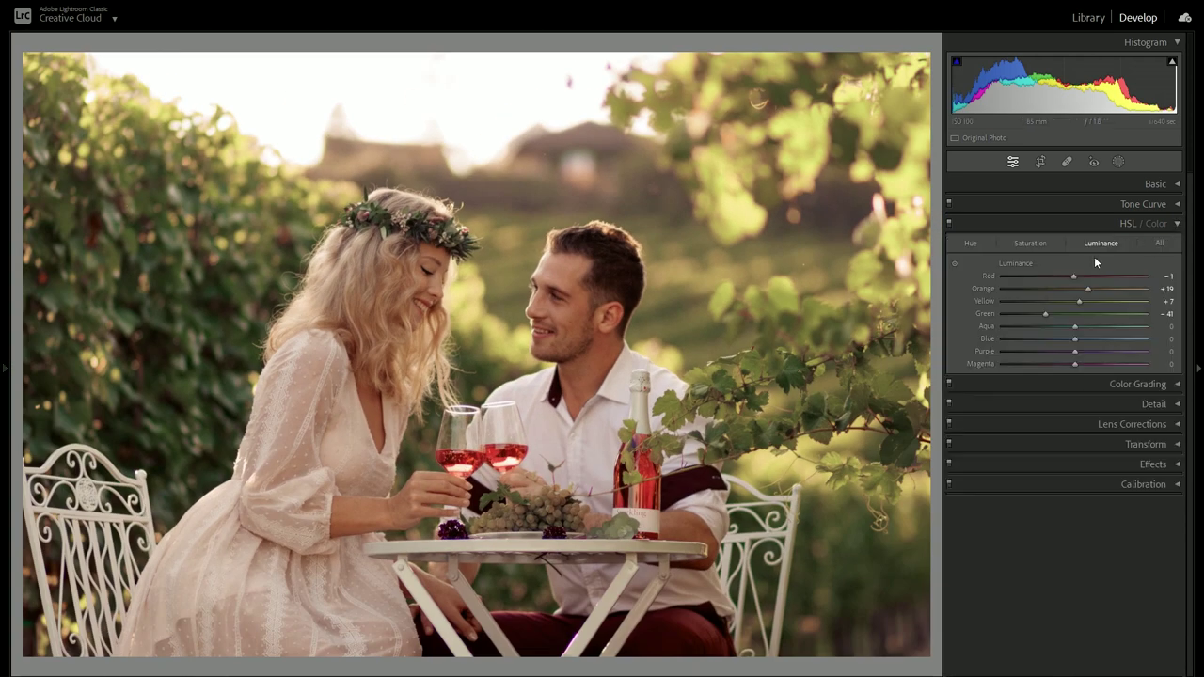
click(1176, 223)
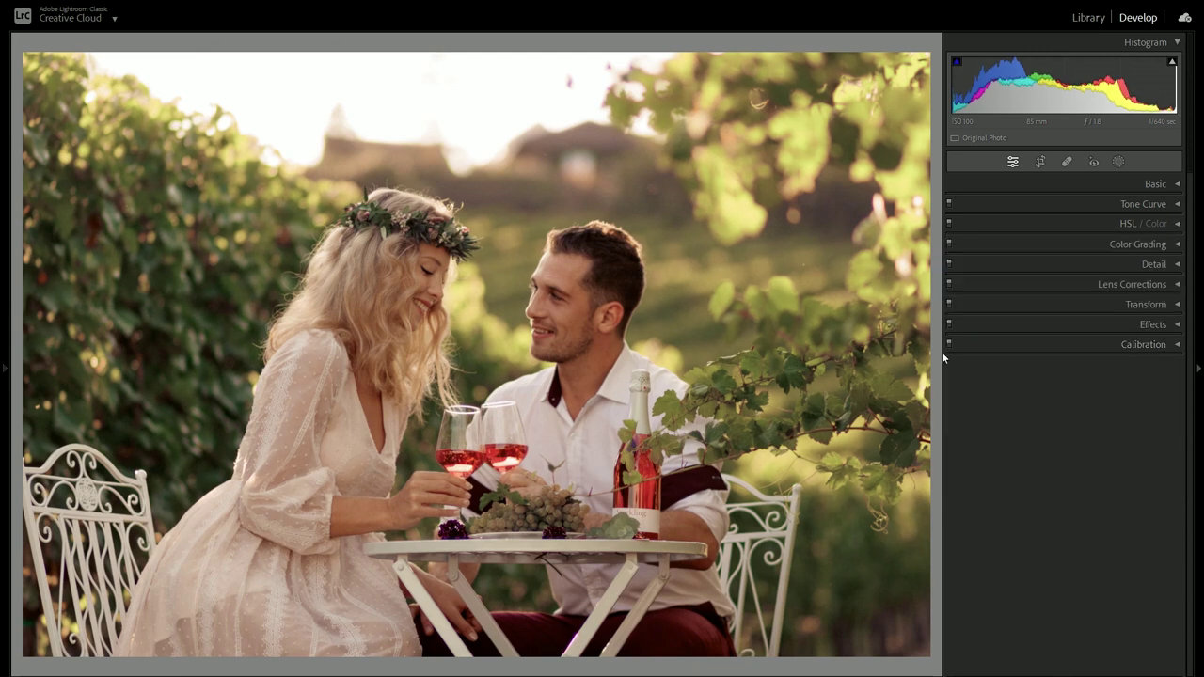
Step: Switch Color Grading to 3-Way wheels and inspect faces and foliage in Before/After view
click(1176, 244)
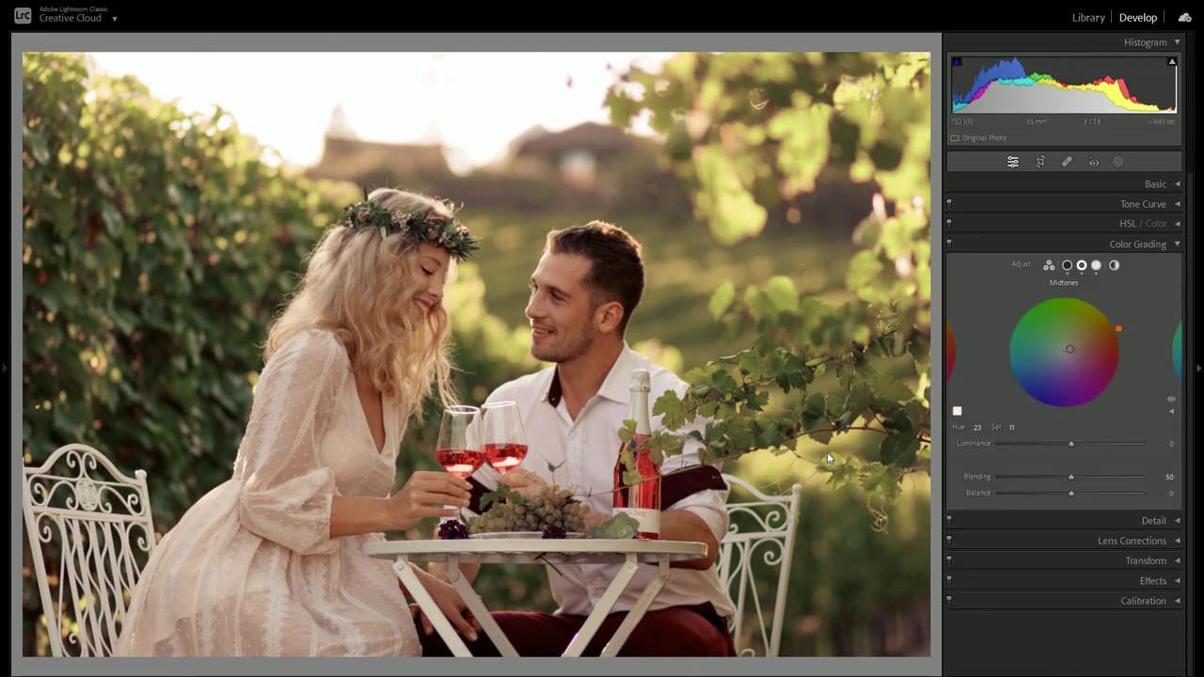
click(1115, 267)
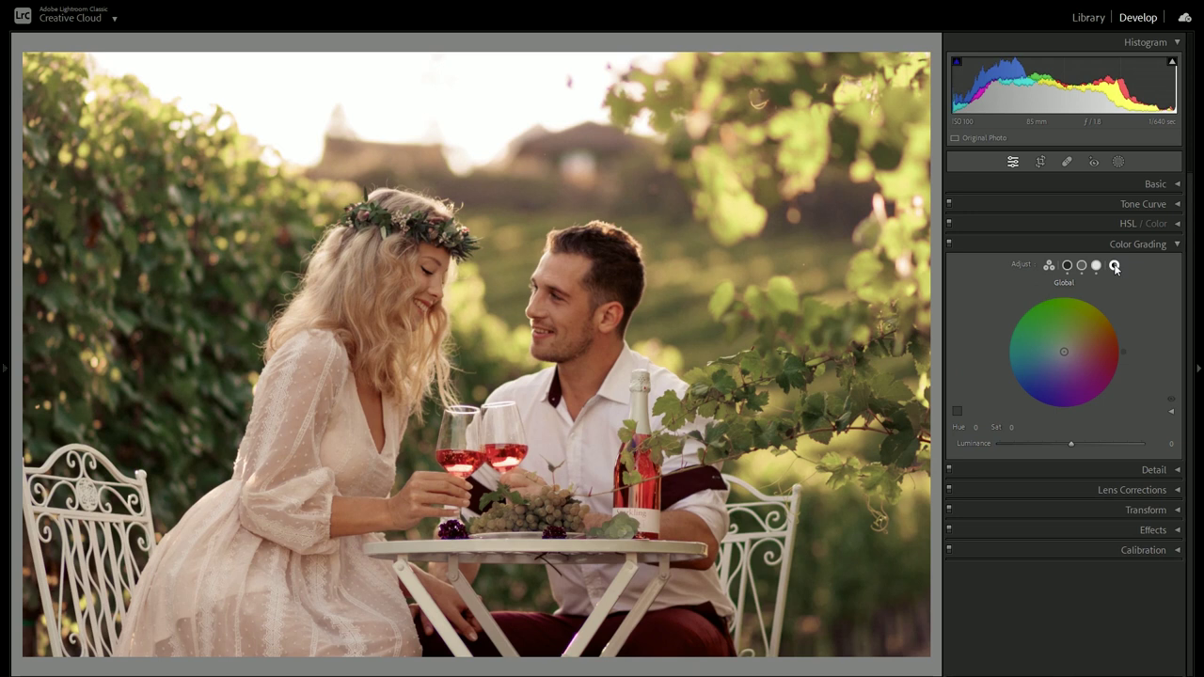
click(1050, 266)
key(y)
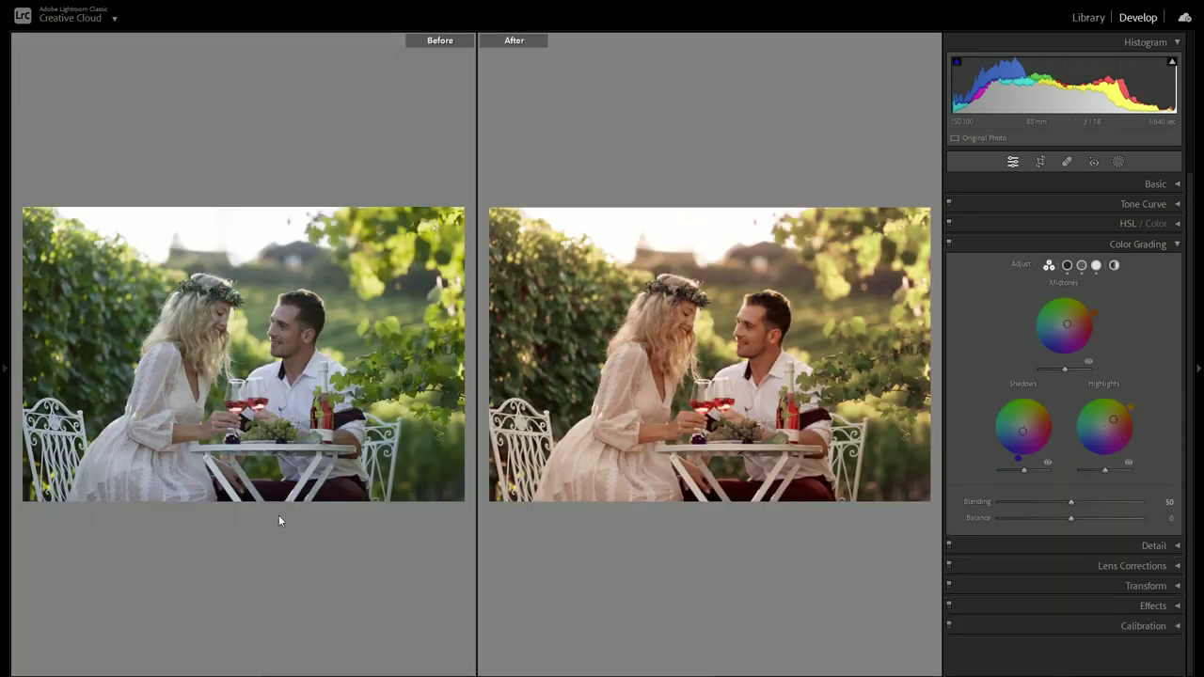
click(249, 355)
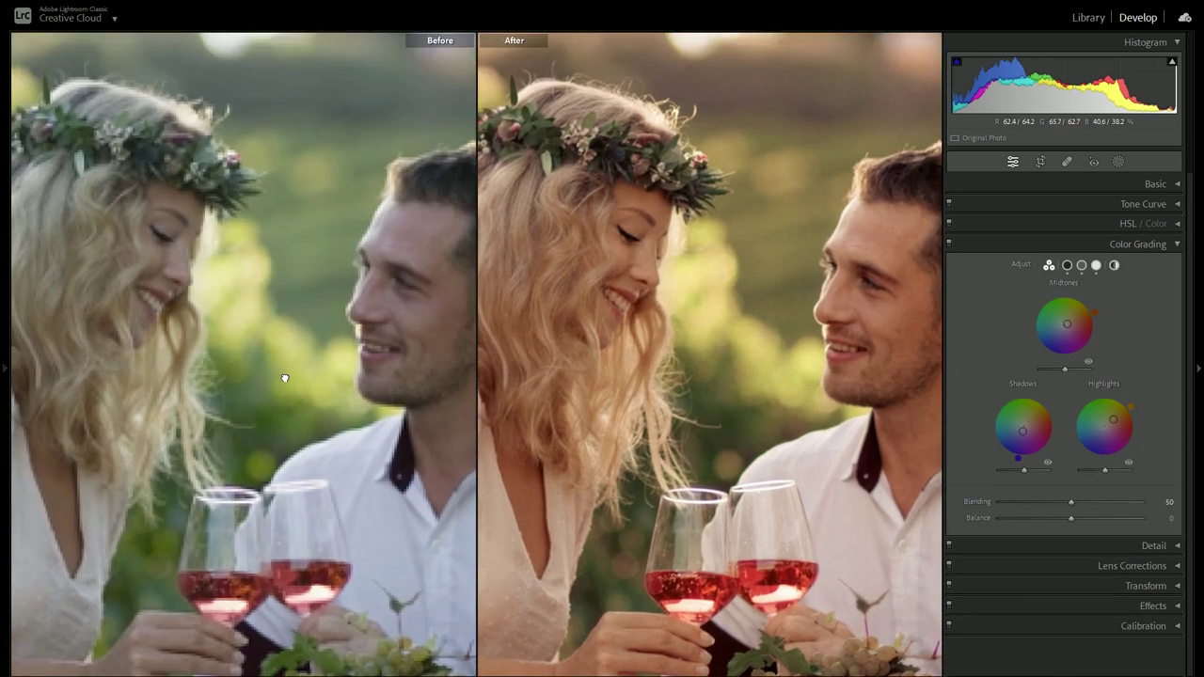
click(331, 343)
click(242, 216)
click(263, 260)
click(439, 242)
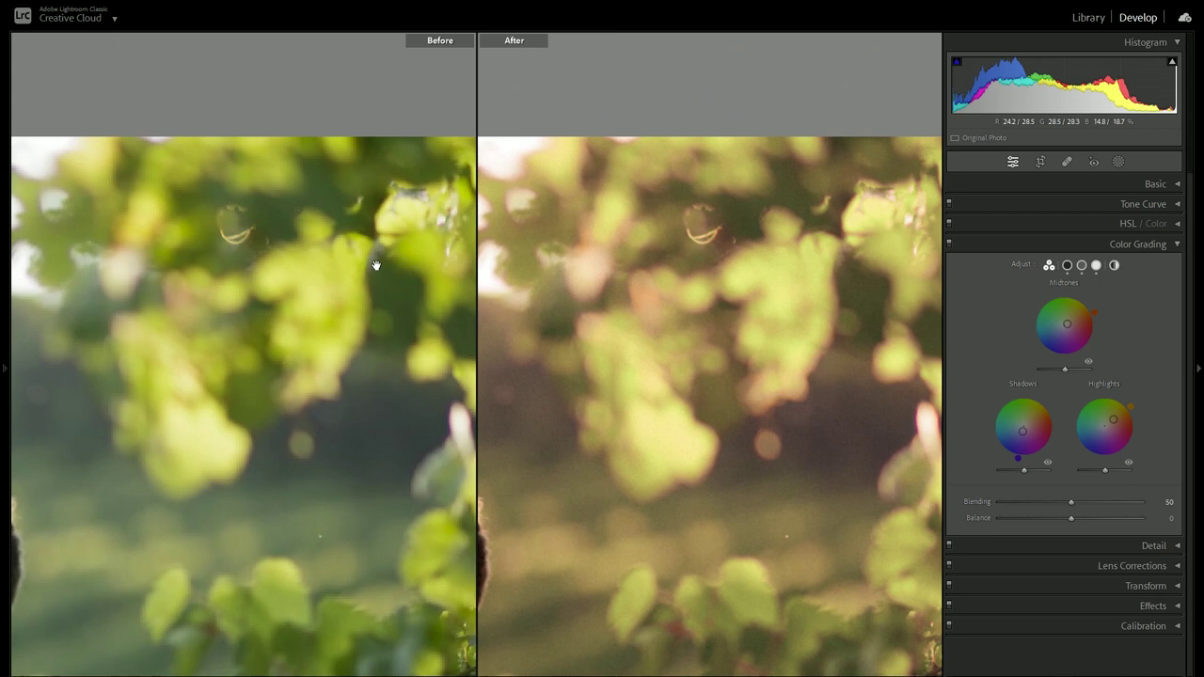
click(376, 265)
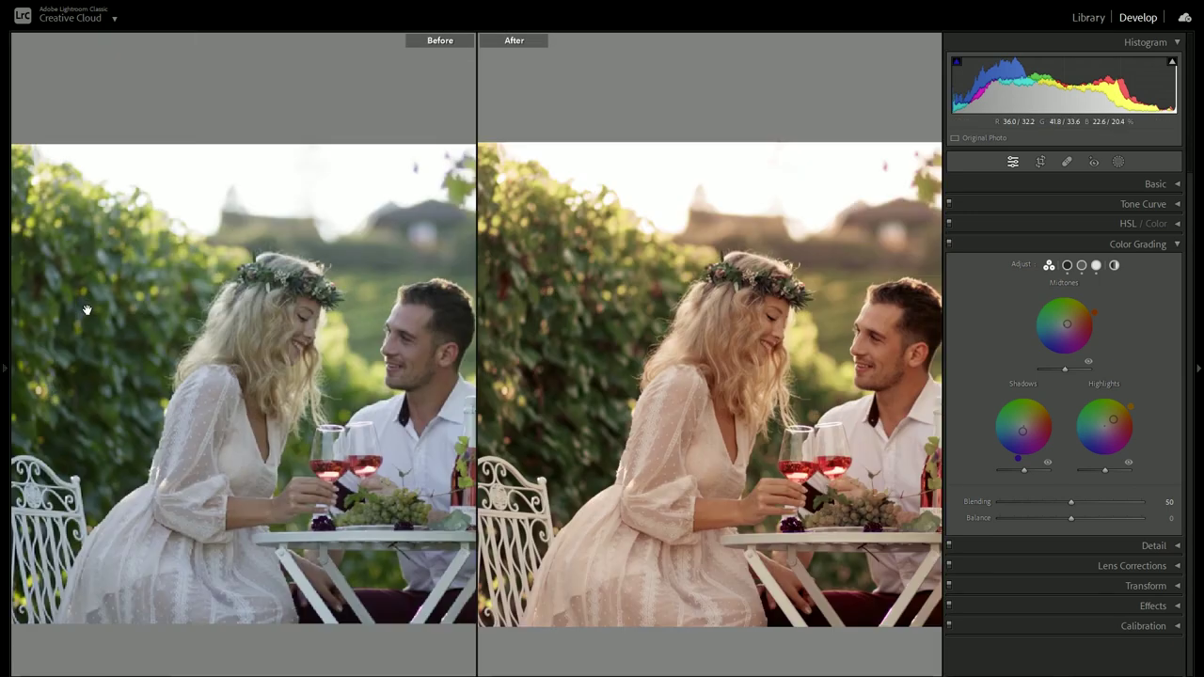
click(123, 290)
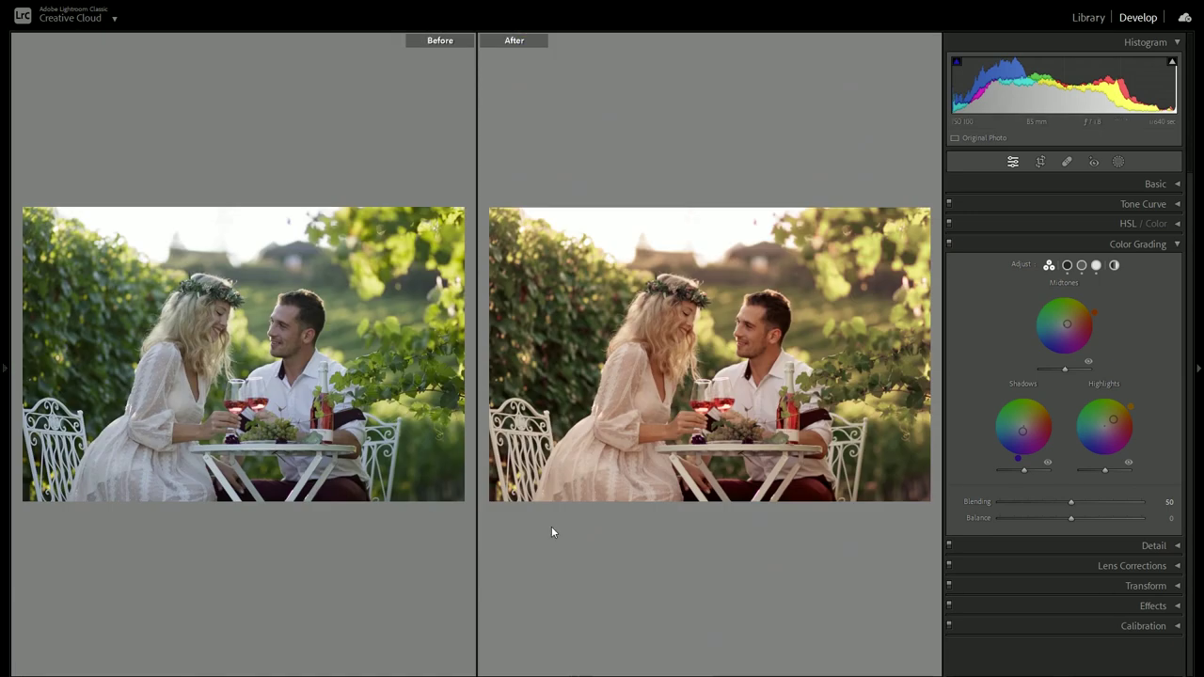
Step: Compare the couple's faces up close in the split before/after view
key(y)
click(476, 317)
click(476, 317)
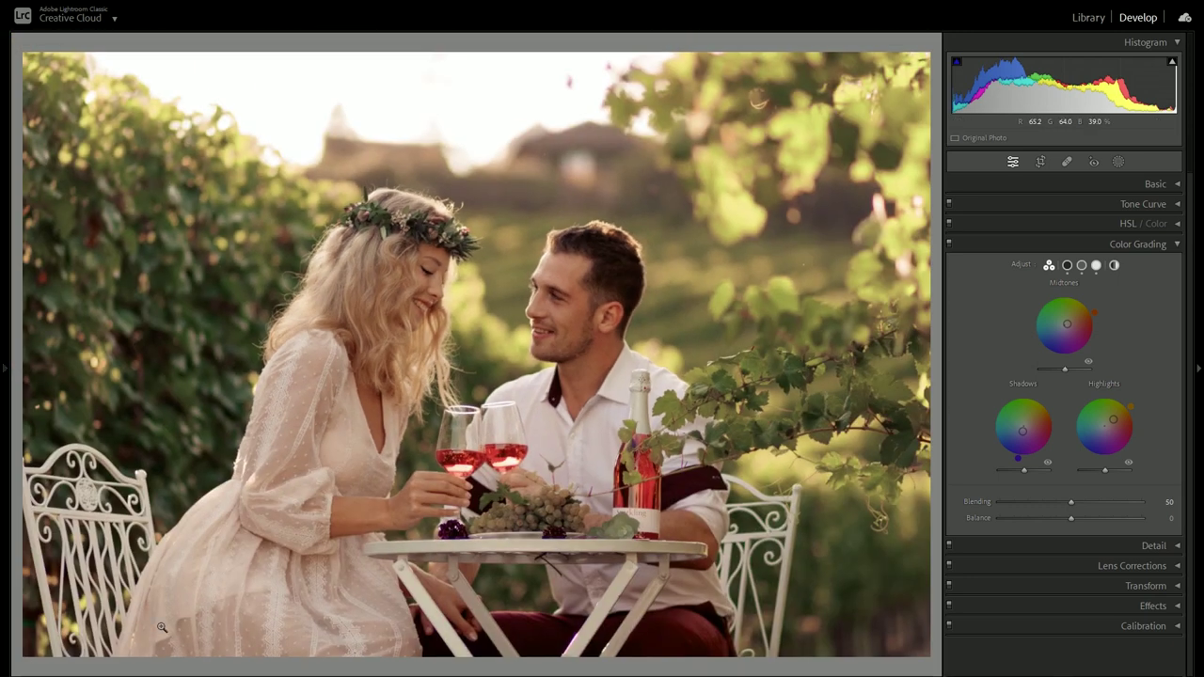
key(shift+y)
click(543, 311)
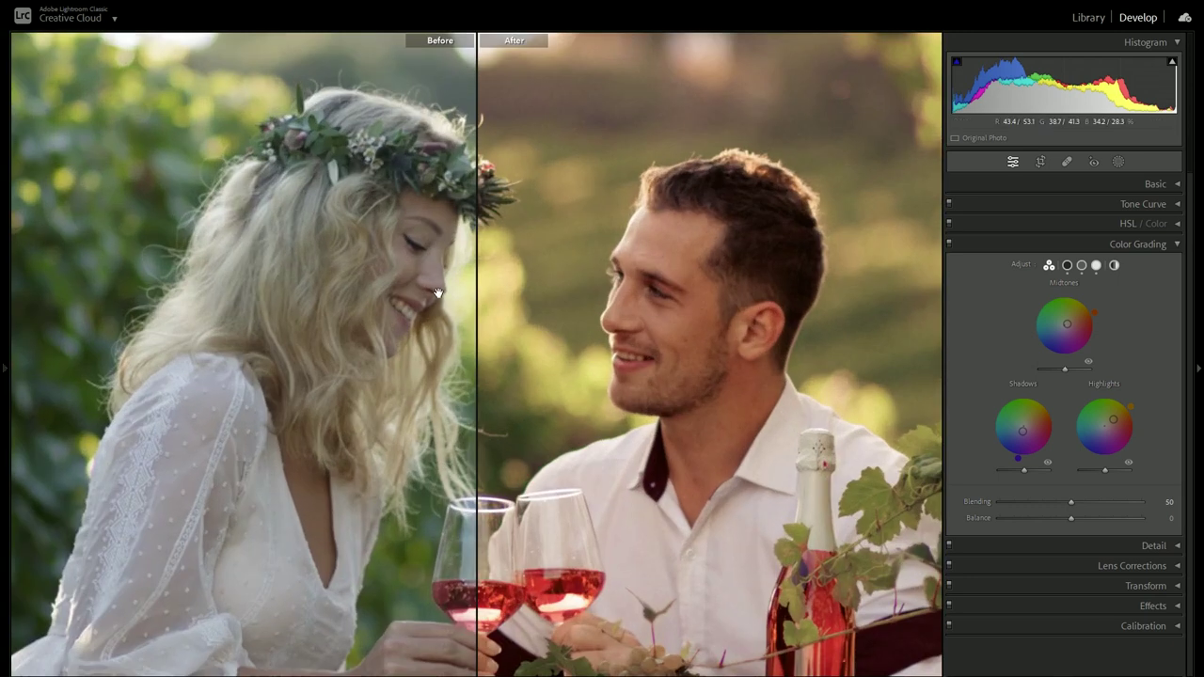
drag(543, 312, 269, 326)
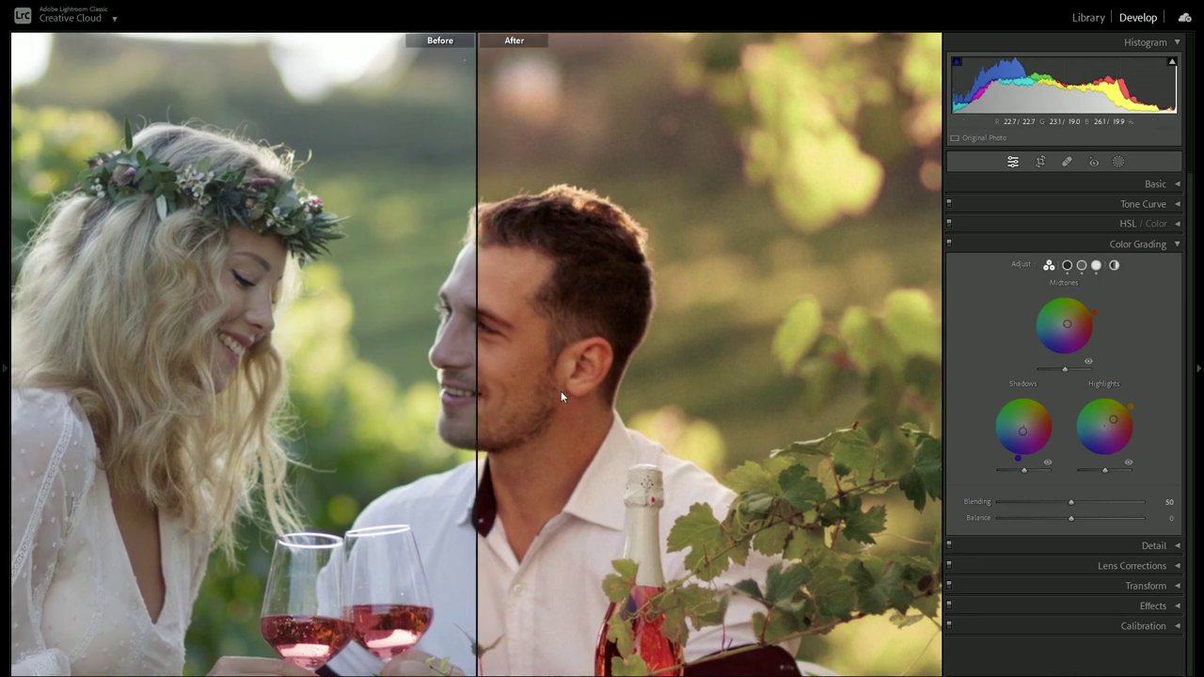
click(561, 390)
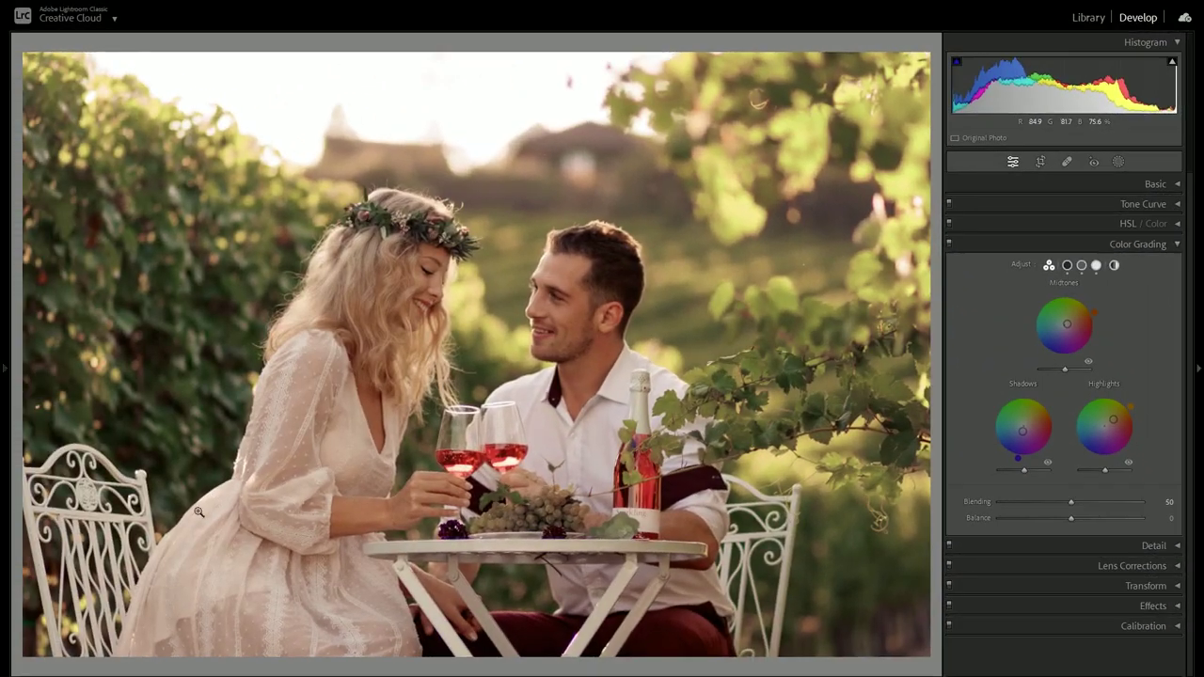
click(410, 312)
click(414, 320)
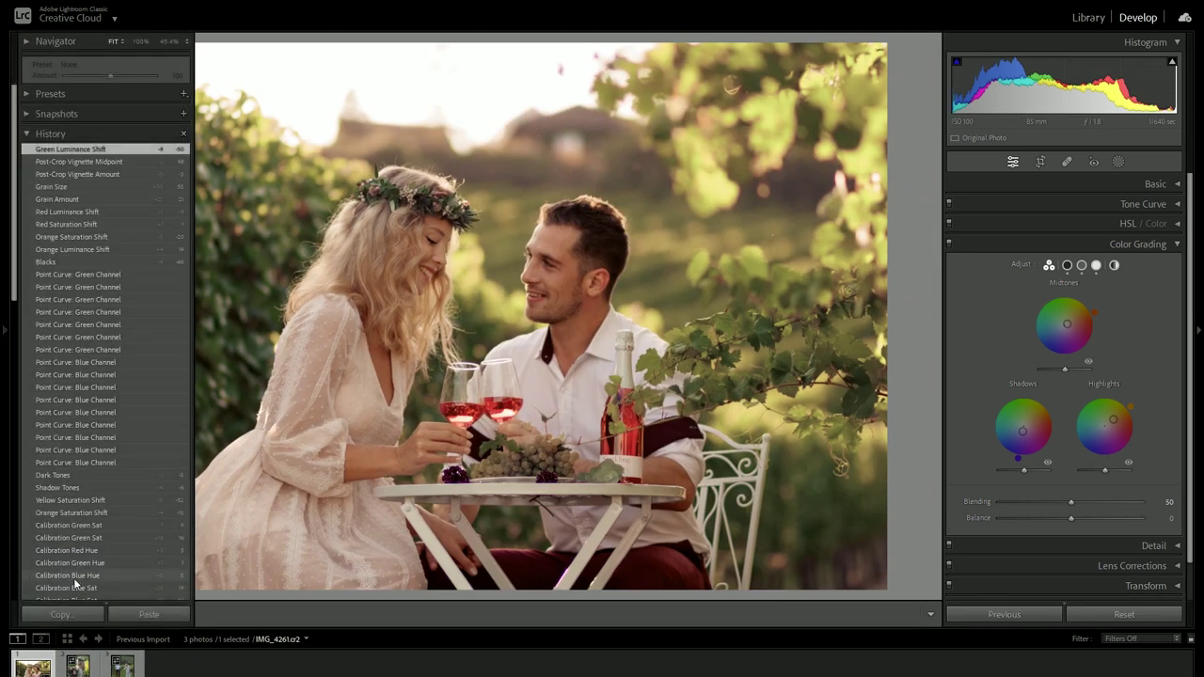
Step: Copy the vineyard photo's edit settings and move to IMG_4442
click(62, 617)
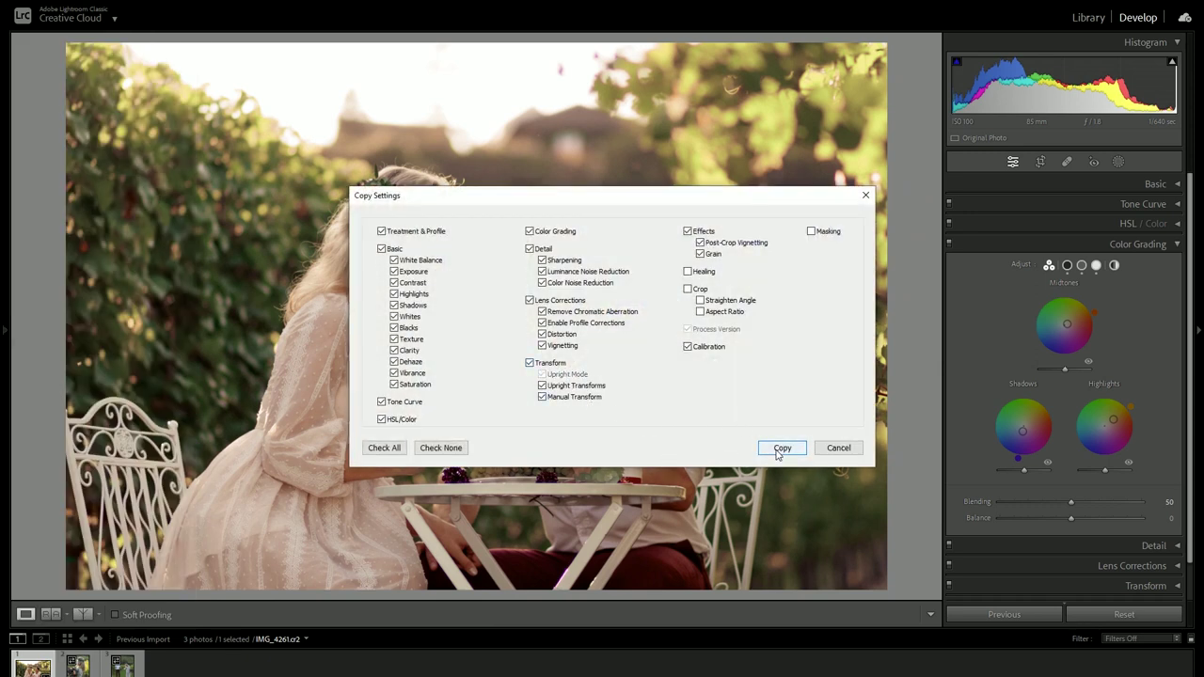
click(778, 447)
key(Right)
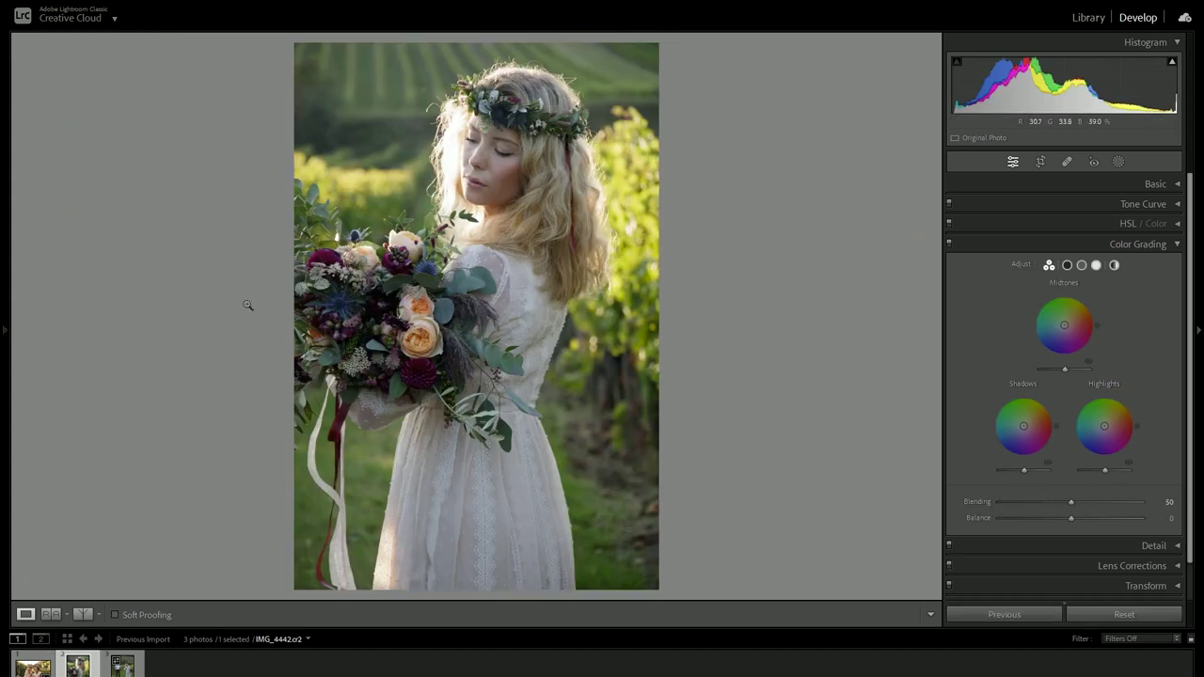
Step: Paste the vineyard grade onto the bouquet portrait and inspect the bride's face
click(144, 617)
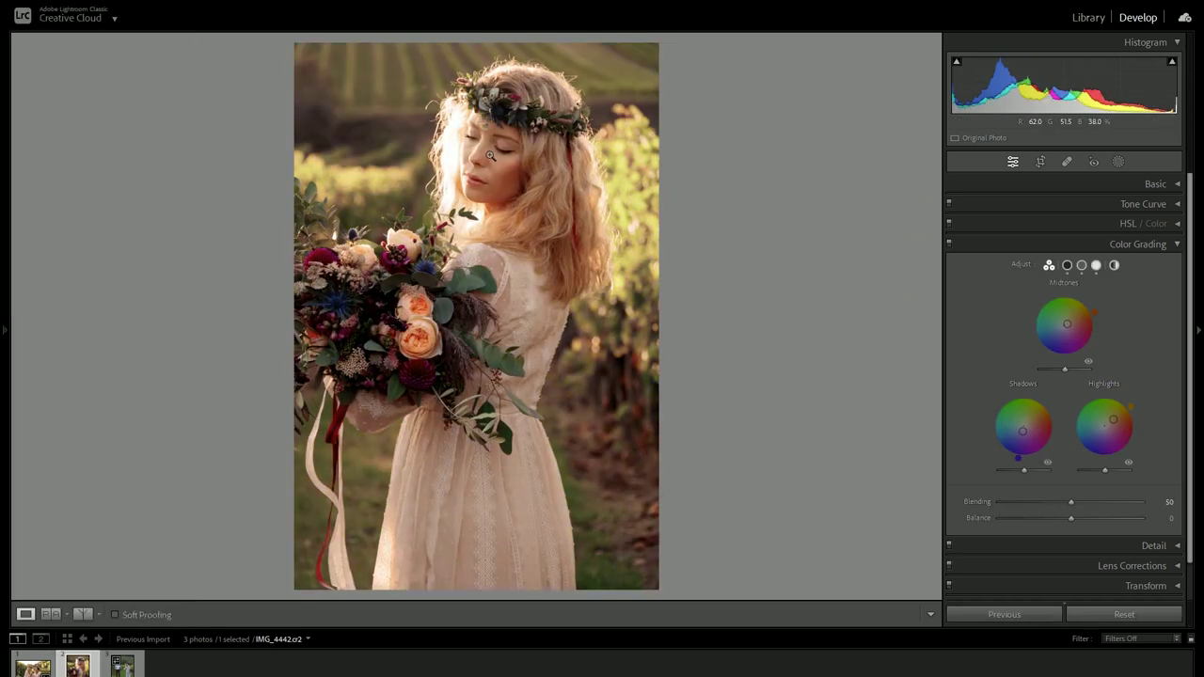
drag(491, 156, 487, 218)
click(488, 218)
click(498, 154)
click(522, 194)
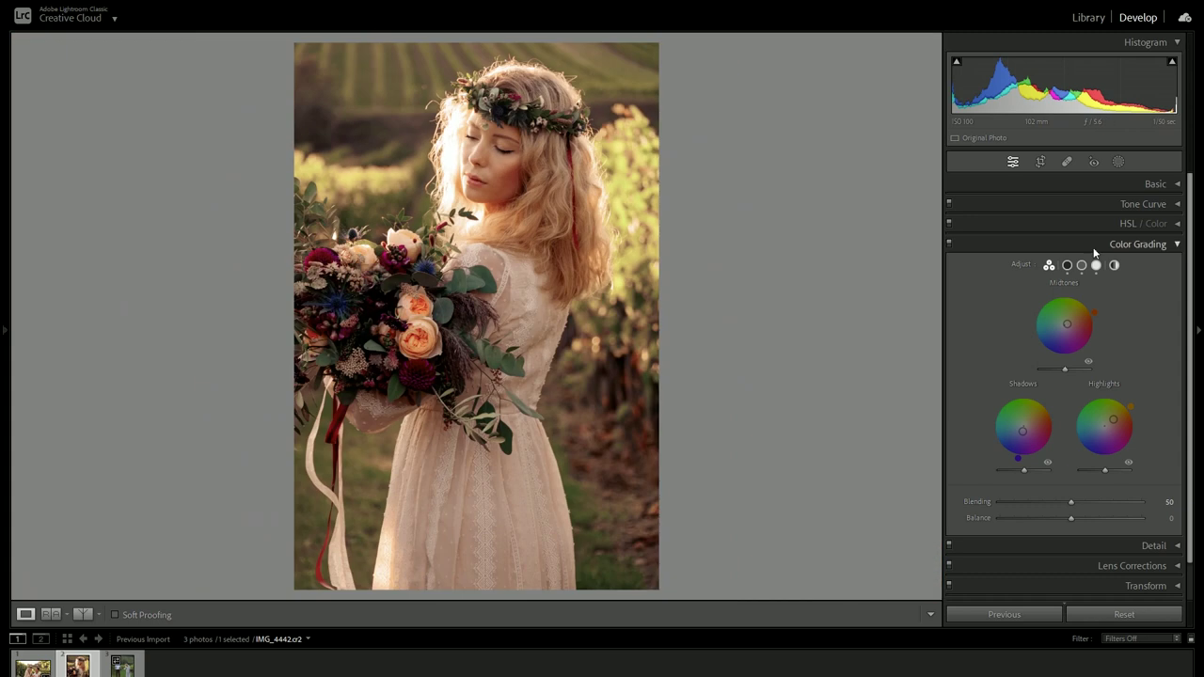
Step: Cool Temp from 8951 to 8046 and compare with the original zoomed on the face
click(1163, 183)
drag(1093, 271, 1087, 273)
click(543, 175)
click(543, 175)
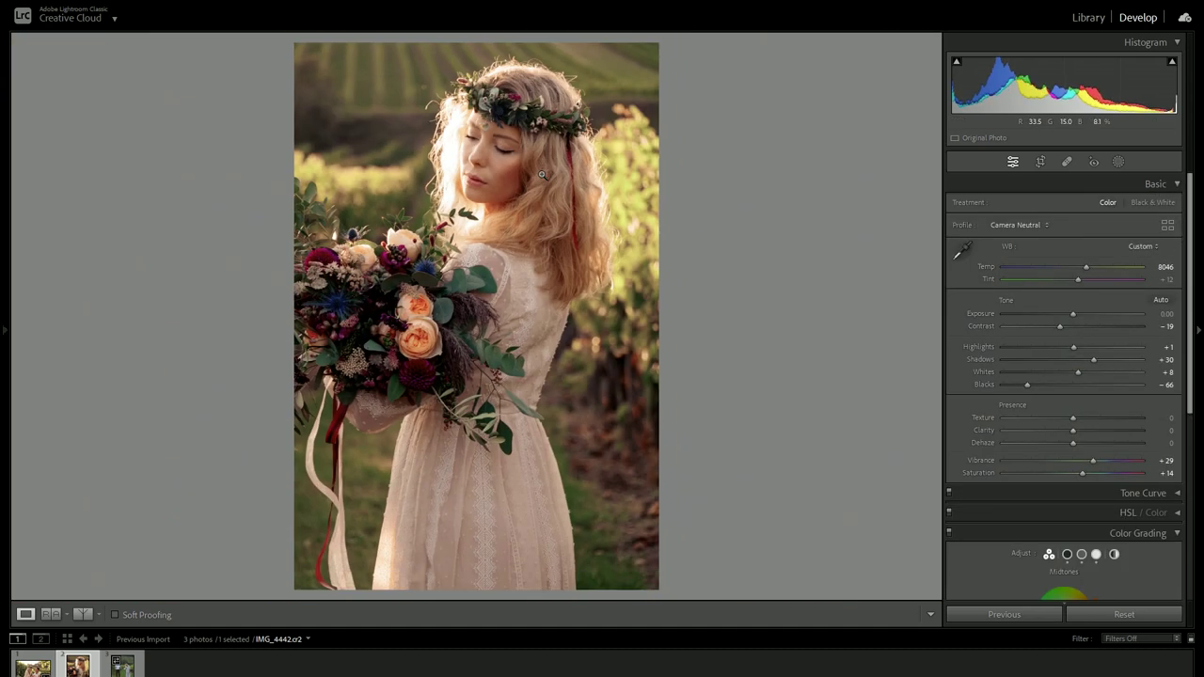
click(89, 613)
click(302, 299)
Step: Compare the bouquet portrait with its original in top/bottom and side-by-side splits, then return to Loupe
drag(303, 300, 528, 307)
click(528, 306)
click(83, 614)
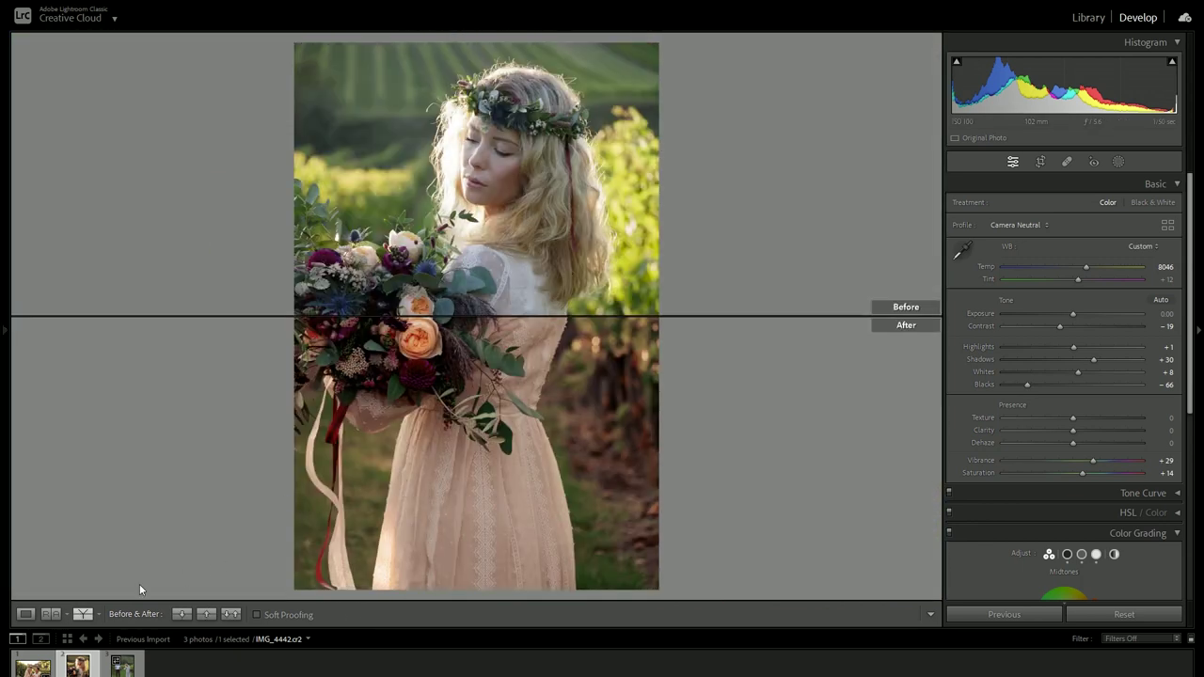
key(y)
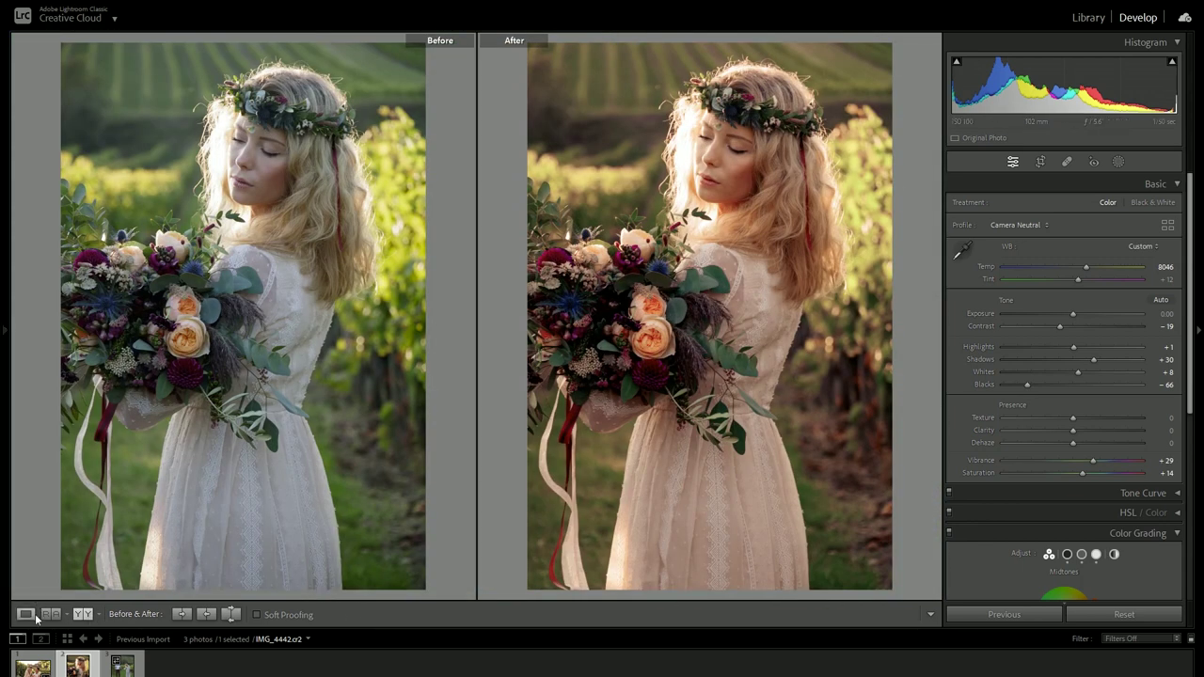
click(26, 614)
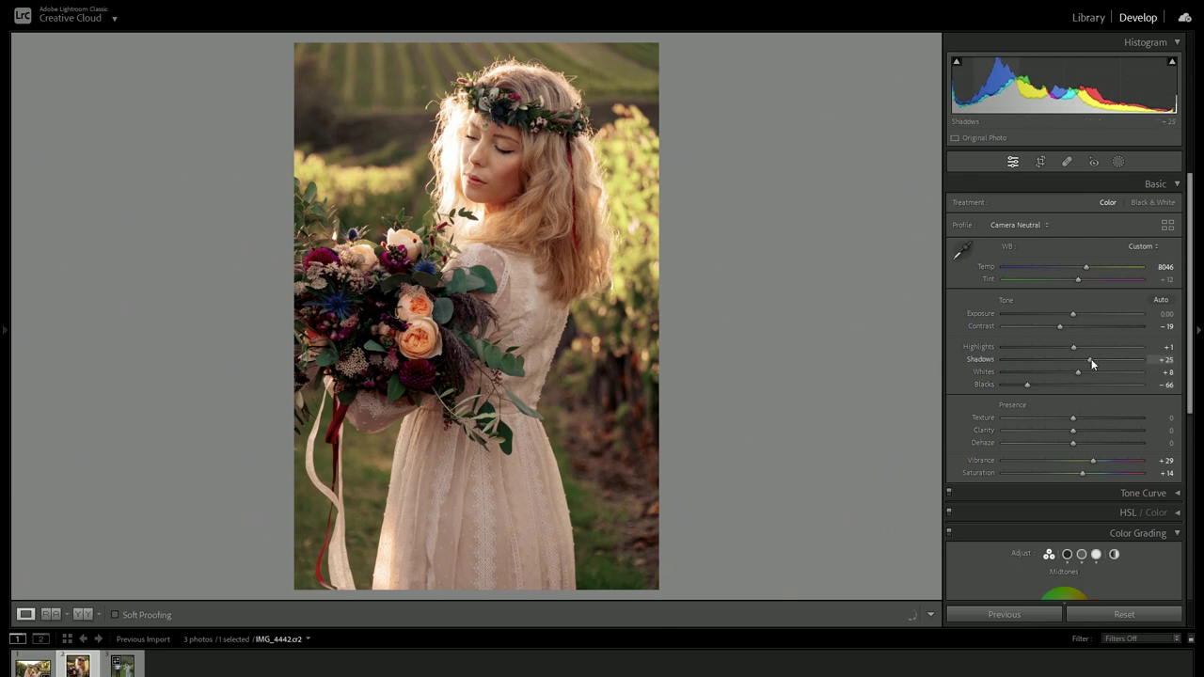
Step: Paste the film grade onto IMG_4525 and lower its orange saturation from −24 to −30
click(122, 665)
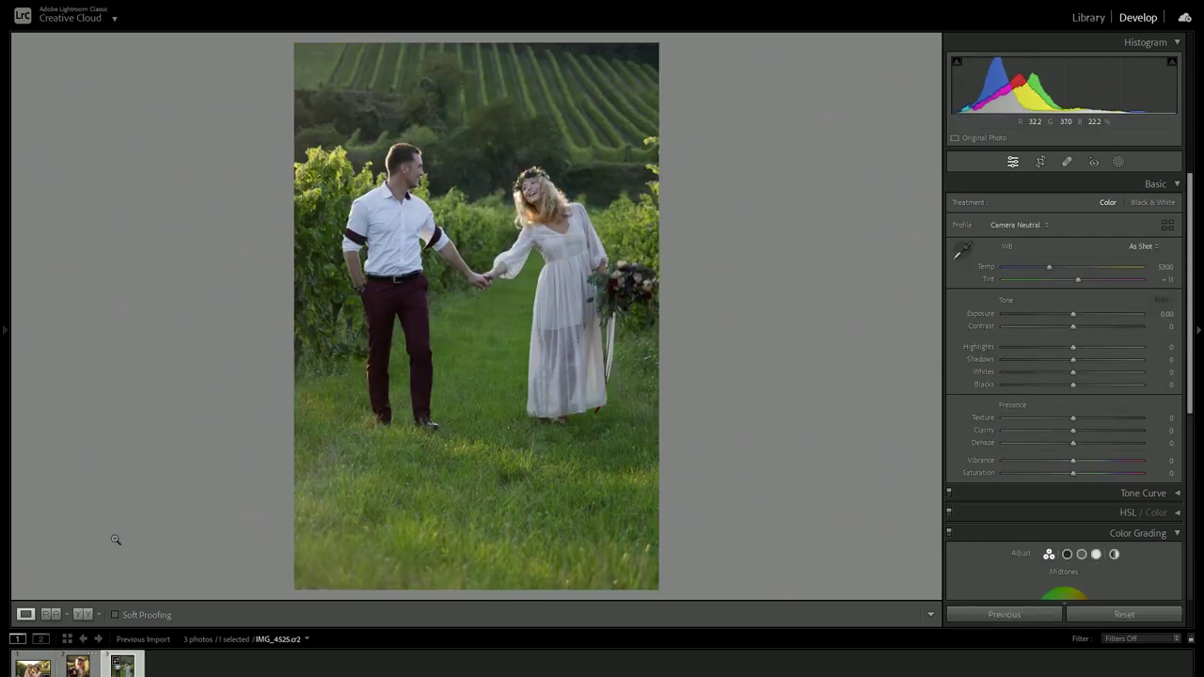
click(132, 613)
drag(578, 308, 670, 502)
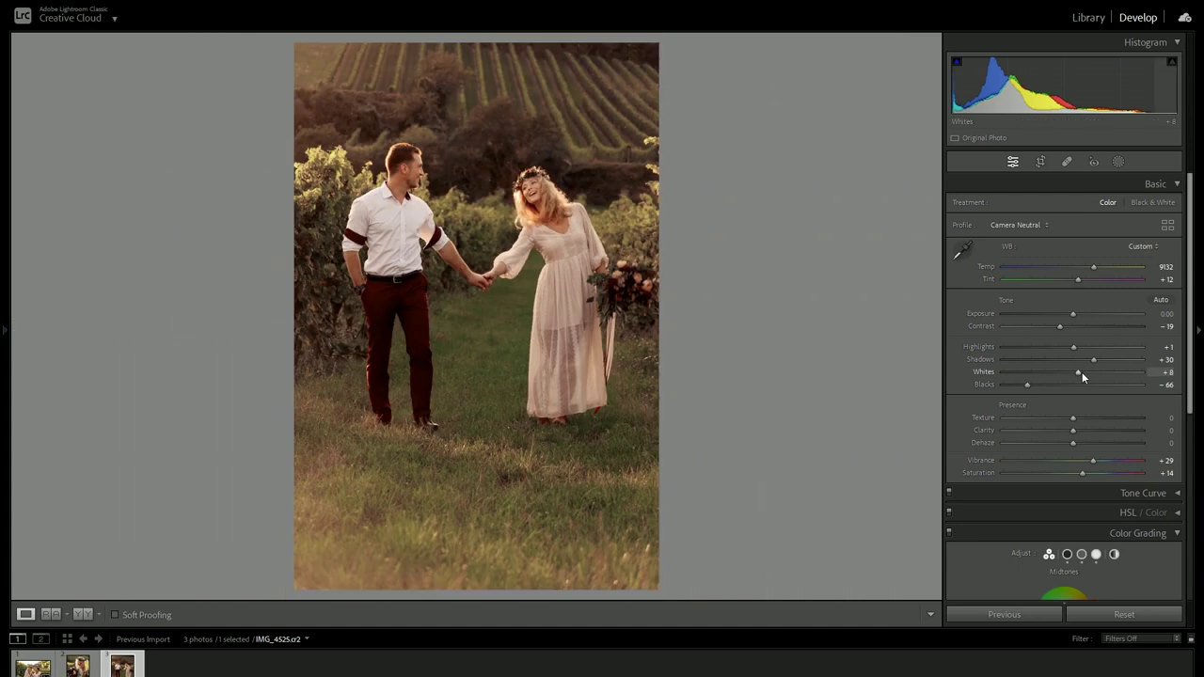
drag(1082, 373, 1101, 371)
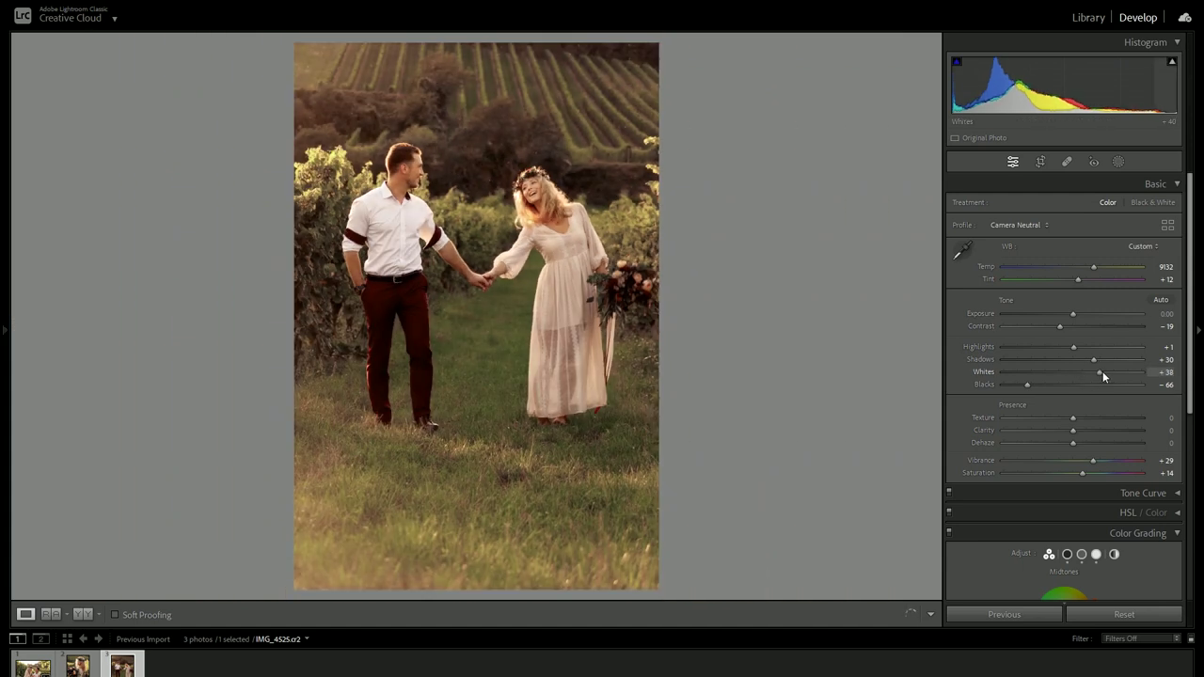
scroll(1151, 497, down, 3)
click(1177, 390)
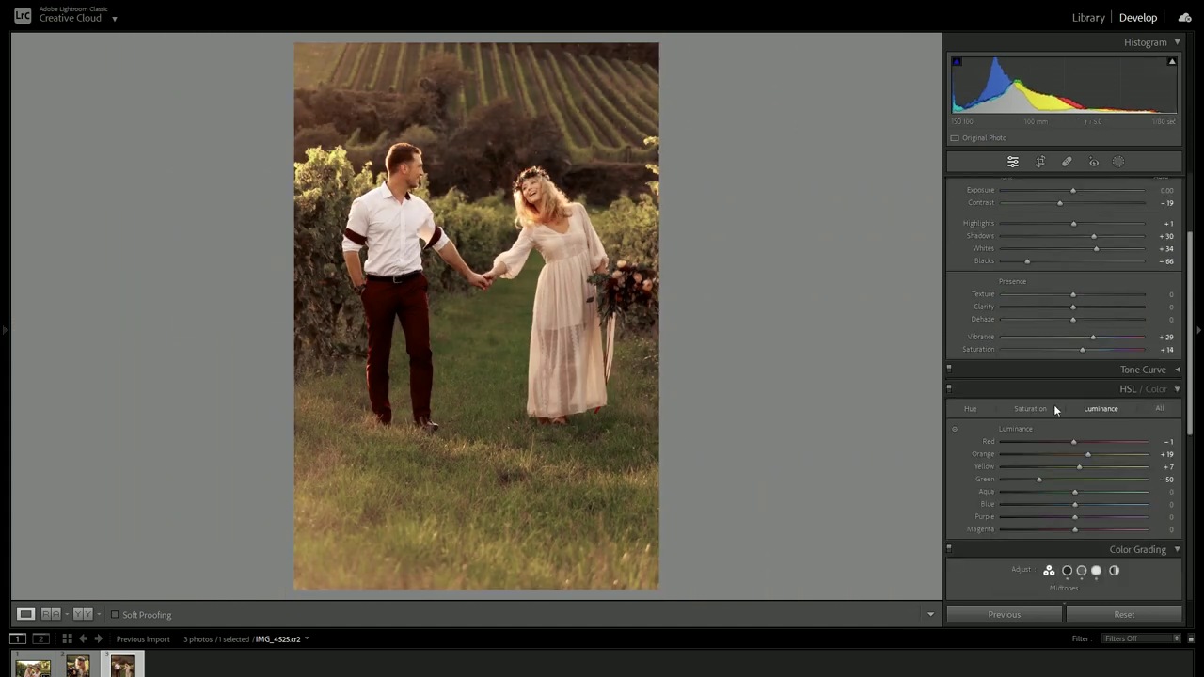
drag(1056, 455, 1053, 455)
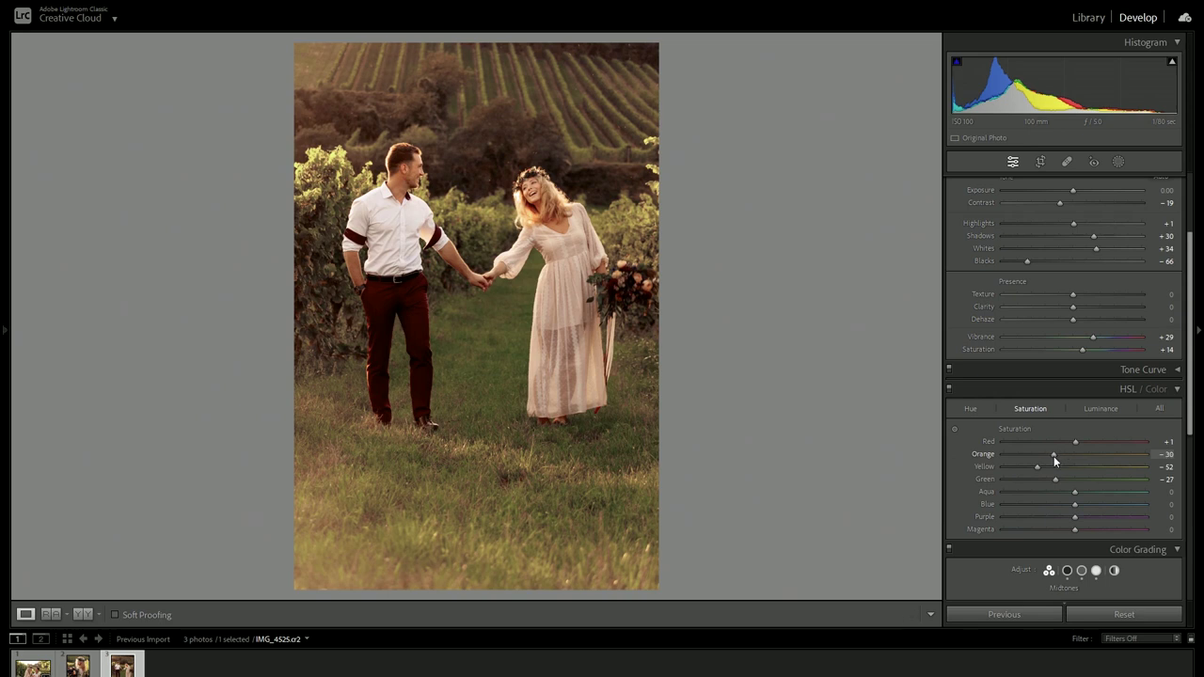
drag(616, 226, 624, 223)
Step: Compare the graded couple photo with its original, zoomed in on the hands and face
click(81, 614)
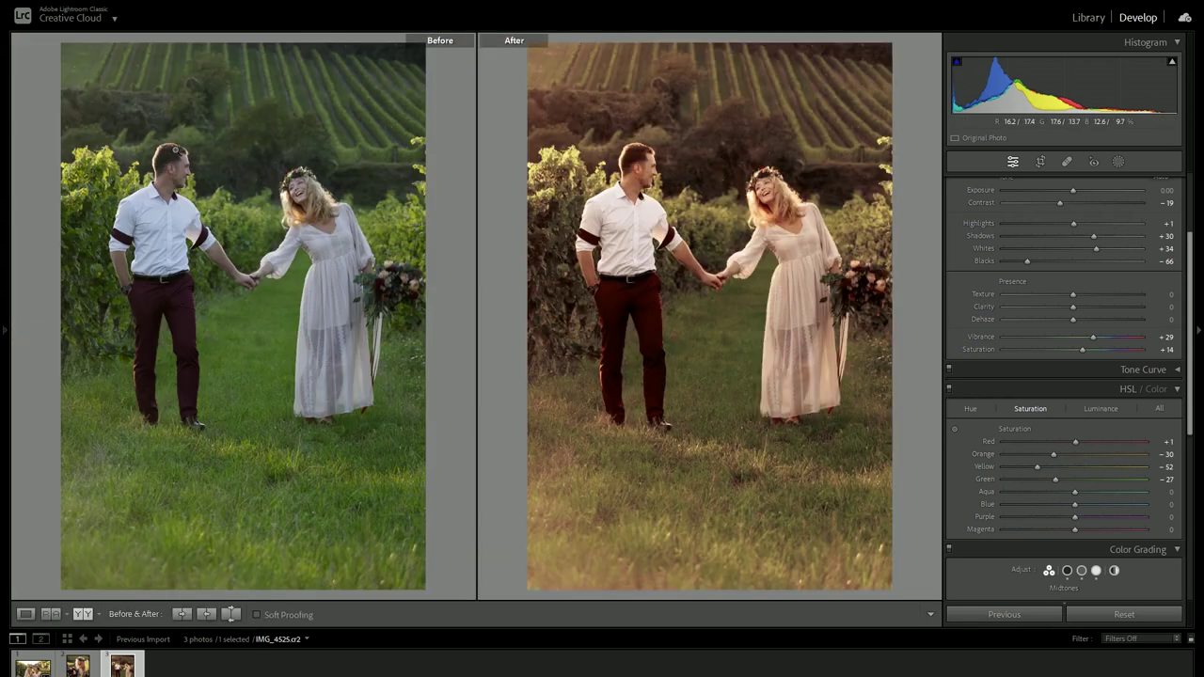
click(83, 613)
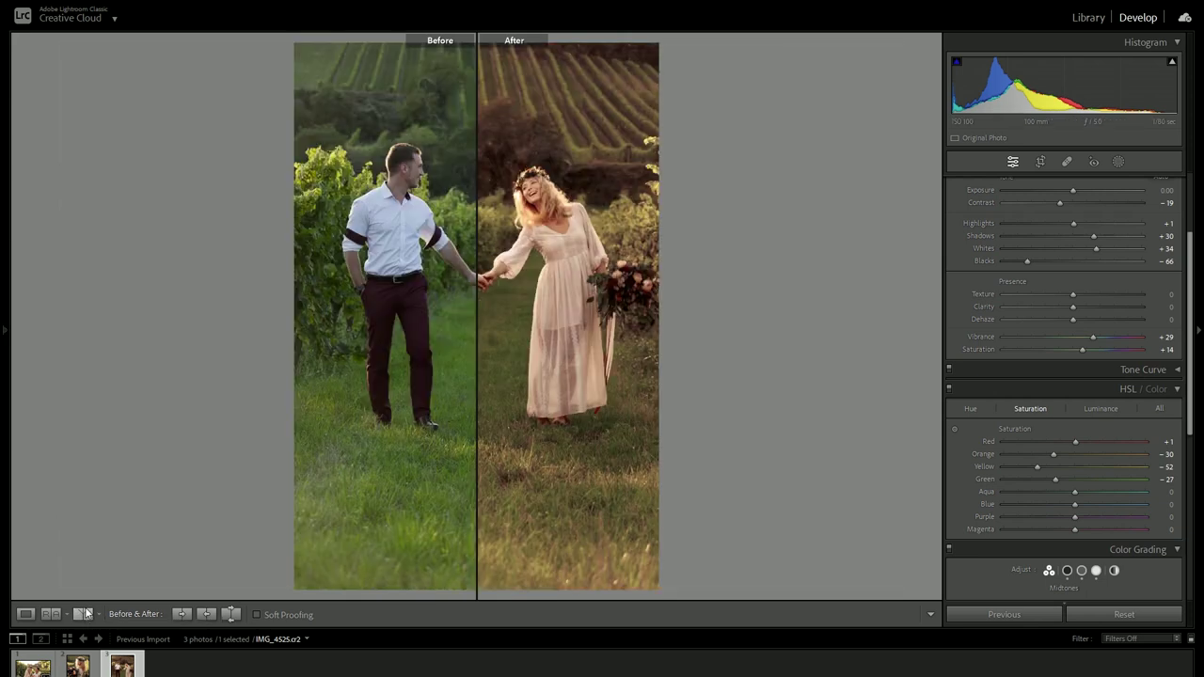
click(420, 216)
mouse_move(417, 168)
mouse_down()
mouse_move(498, 287)
mouse_move(588, 299)
mouse_move(668, 264)
mouse_move(545, 306)
mouse_move(658, 272)
mouse_up()
Step: Return to a single zoomed-out photo and advance to IMG_4566, the bride-with-bouquet close-up
click(26, 613)
click(567, 284)
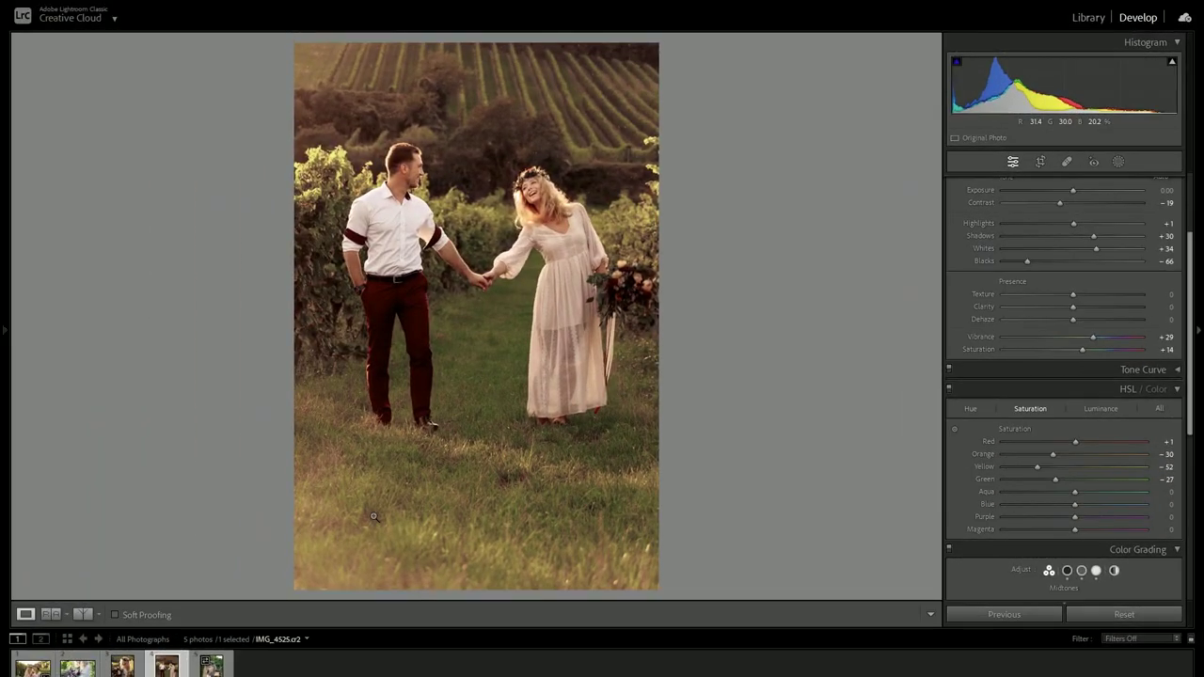
key(Right)
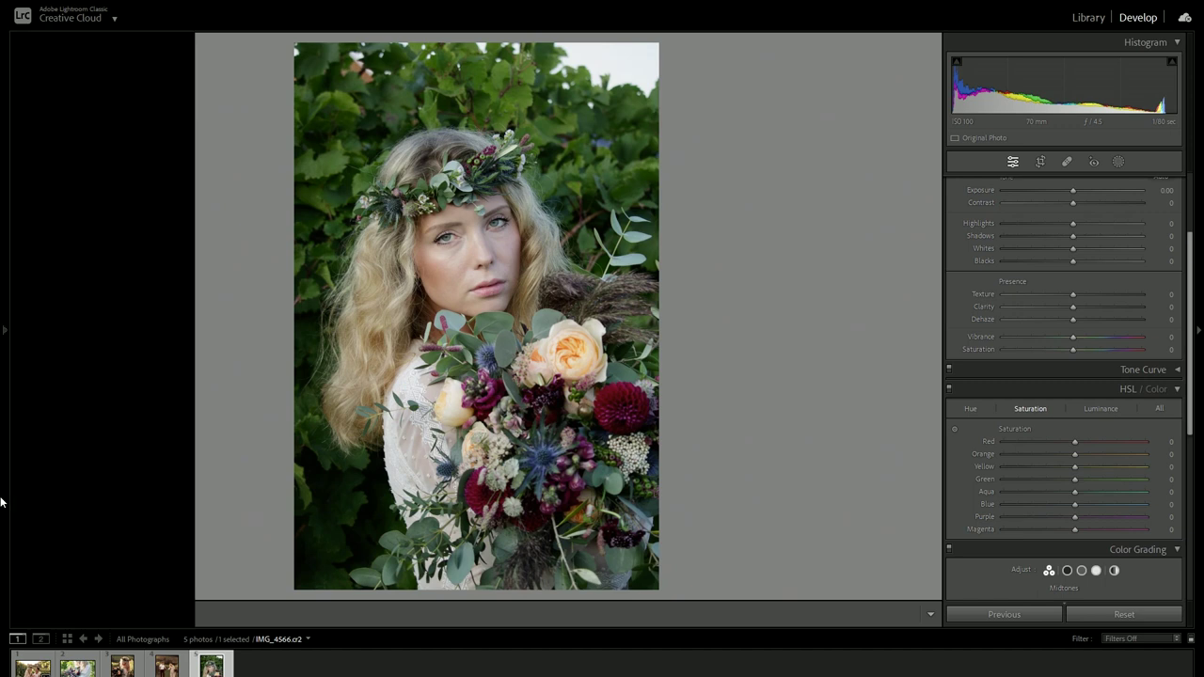
Step: Paste the film grade onto IMG_4566, cool its temperature slightly and reduce shadows to +15
click(150, 615)
click(486, 286)
click(485, 286)
scroll(1133, 405, up, 3)
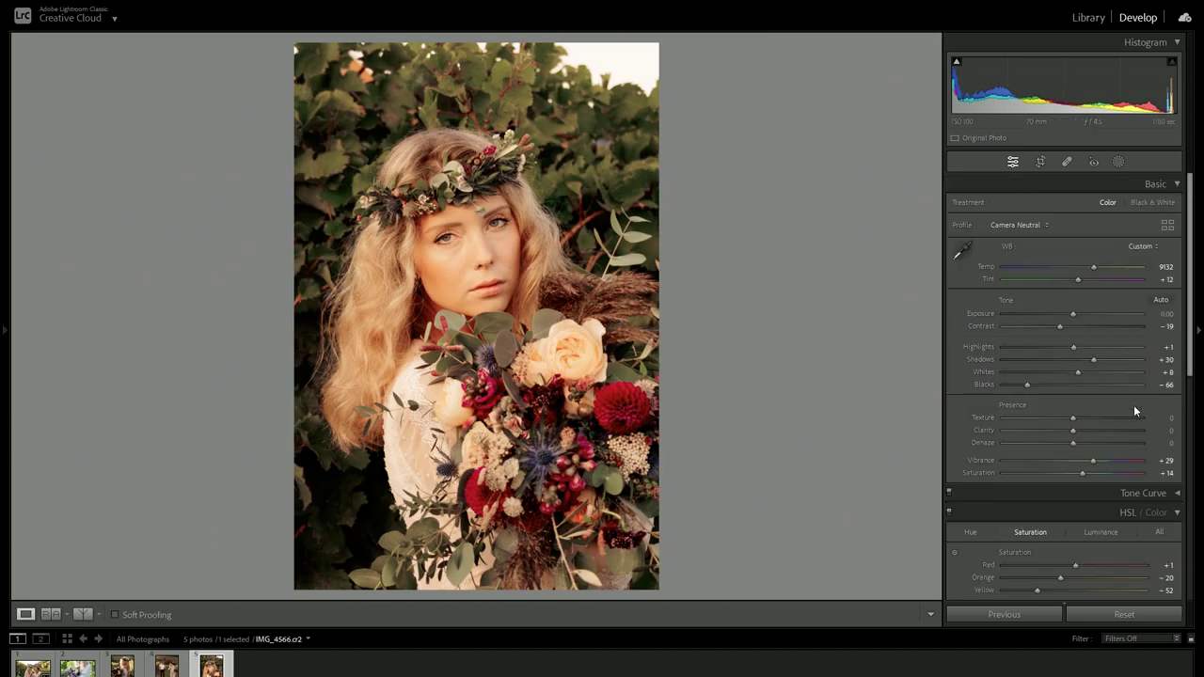
drag(1093, 267, 1078, 271)
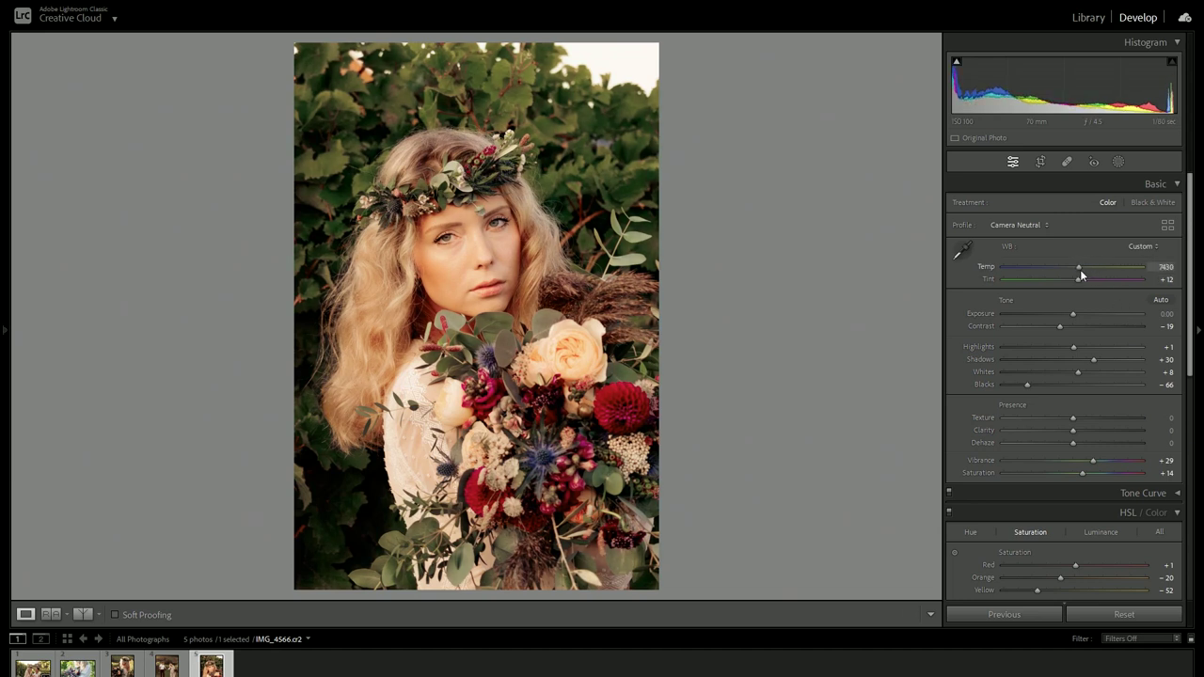
click(596, 281)
click(539, 245)
drag(1093, 359, 1047, 348)
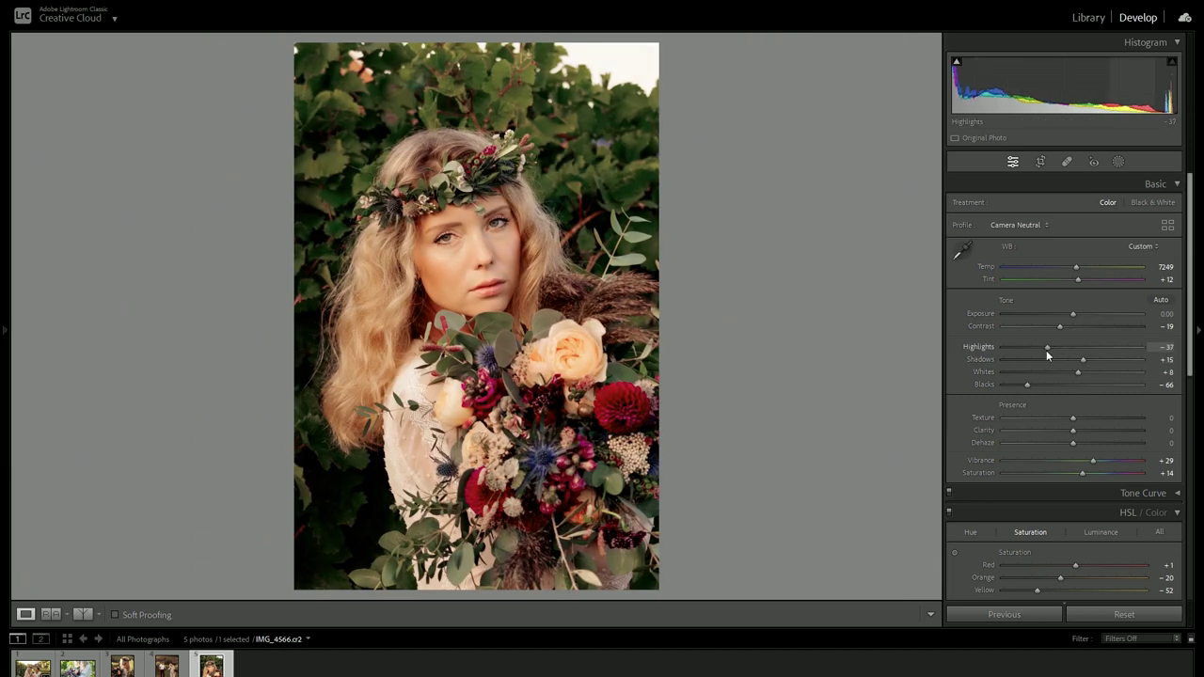
Step: Mute green saturation to −69, set orange luminance to +7 and pull highlights to −58
scroll(1084, 451, down, 3)
drag(1080, 455, 1031, 455)
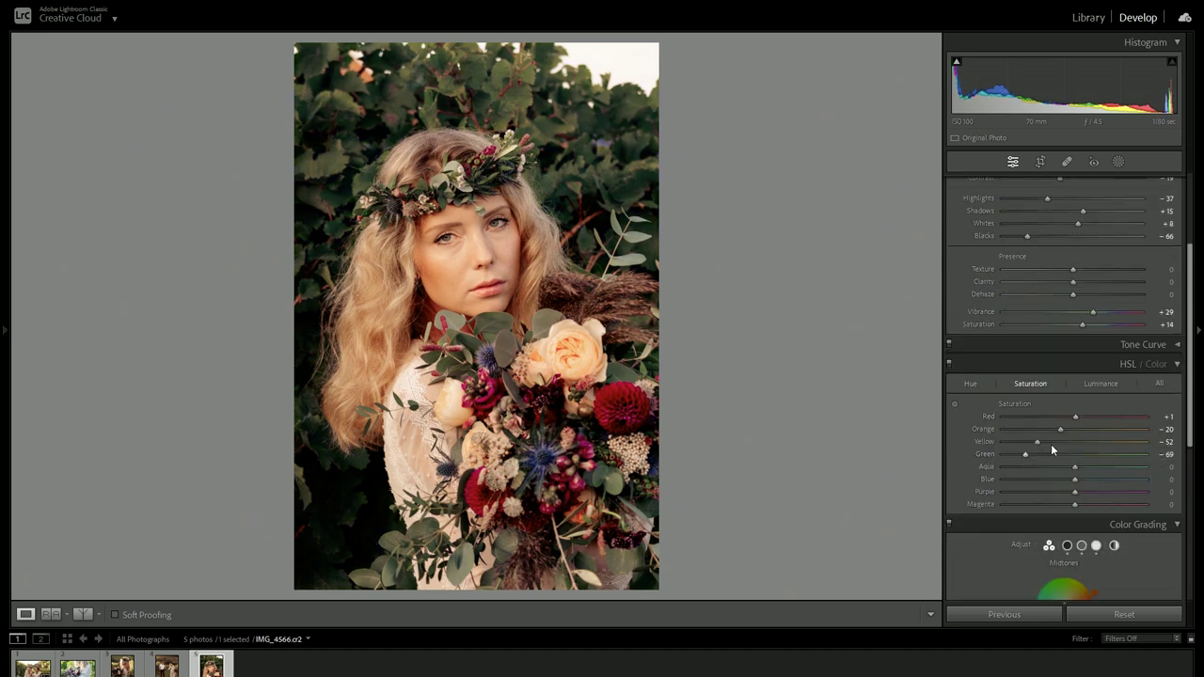
click(1098, 384)
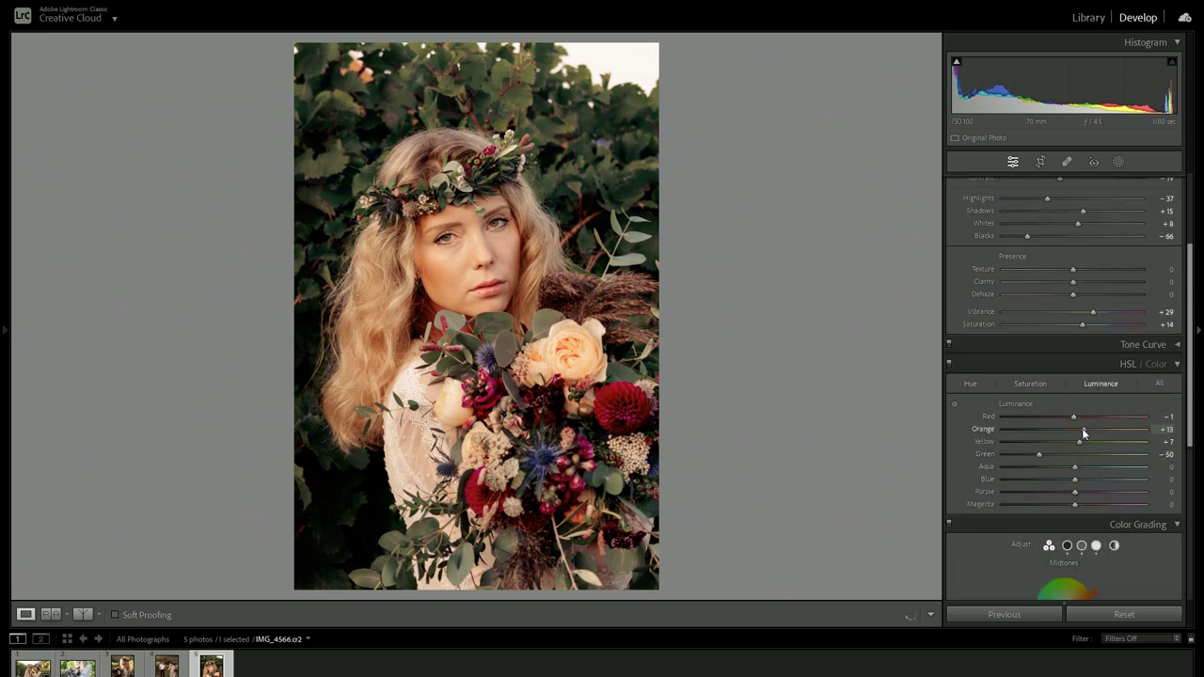
drag(1082, 428, 1079, 429)
click(470, 260)
click(469, 260)
mouse_move(1048, 196)
mouse_down()
mouse_move(1028, 203)
mouse_move(1072, 223)
mouse_up()
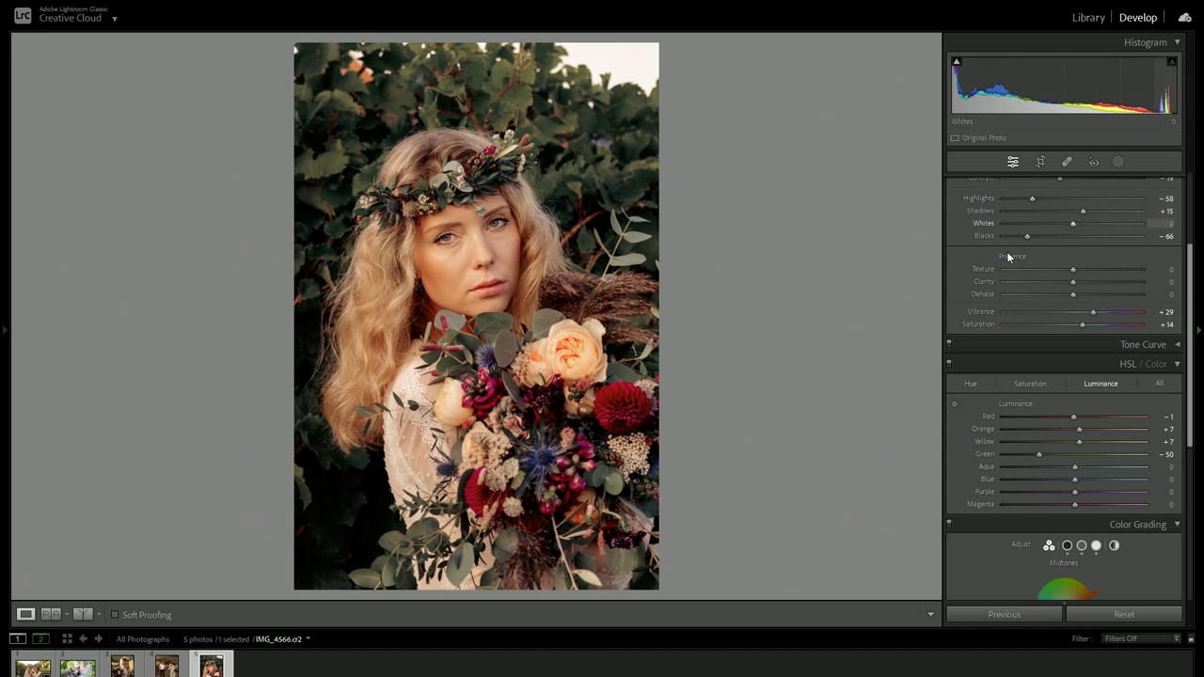
Step: Compare the bouquet portrait with its original side by side, zoomed on the face, panels hidden
click(82, 615)
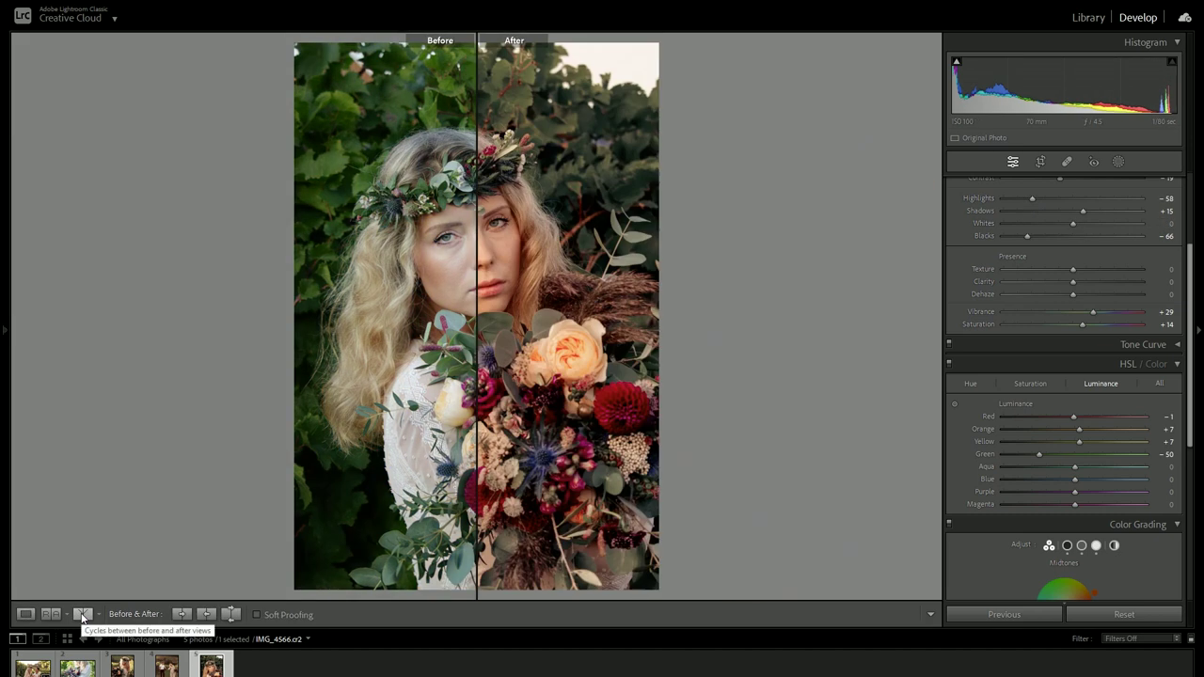
click(489, 230)
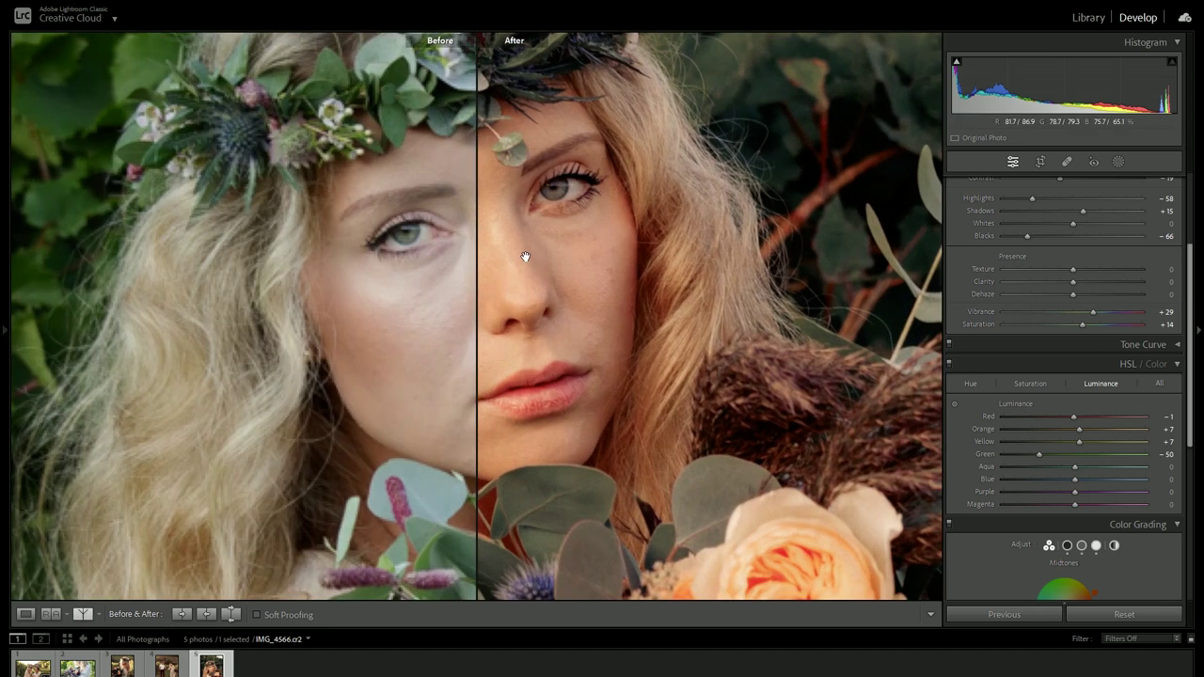
drag(526, 236, 511, 283)
key(F8)
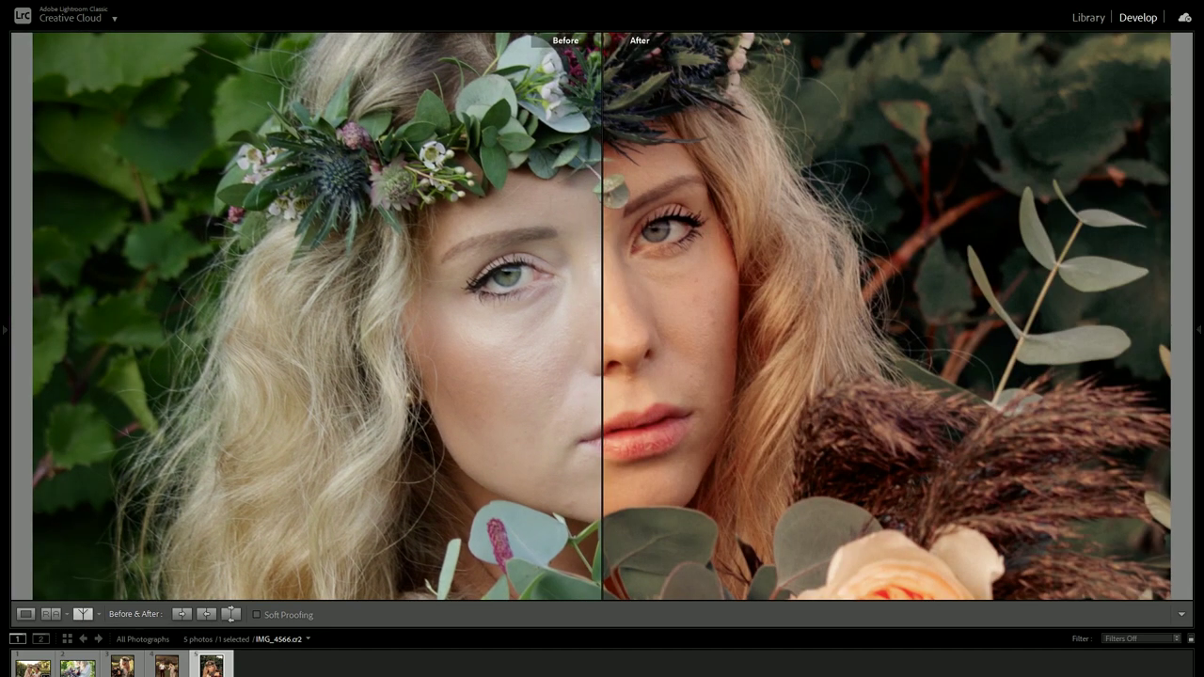
key(F6)
key(t)
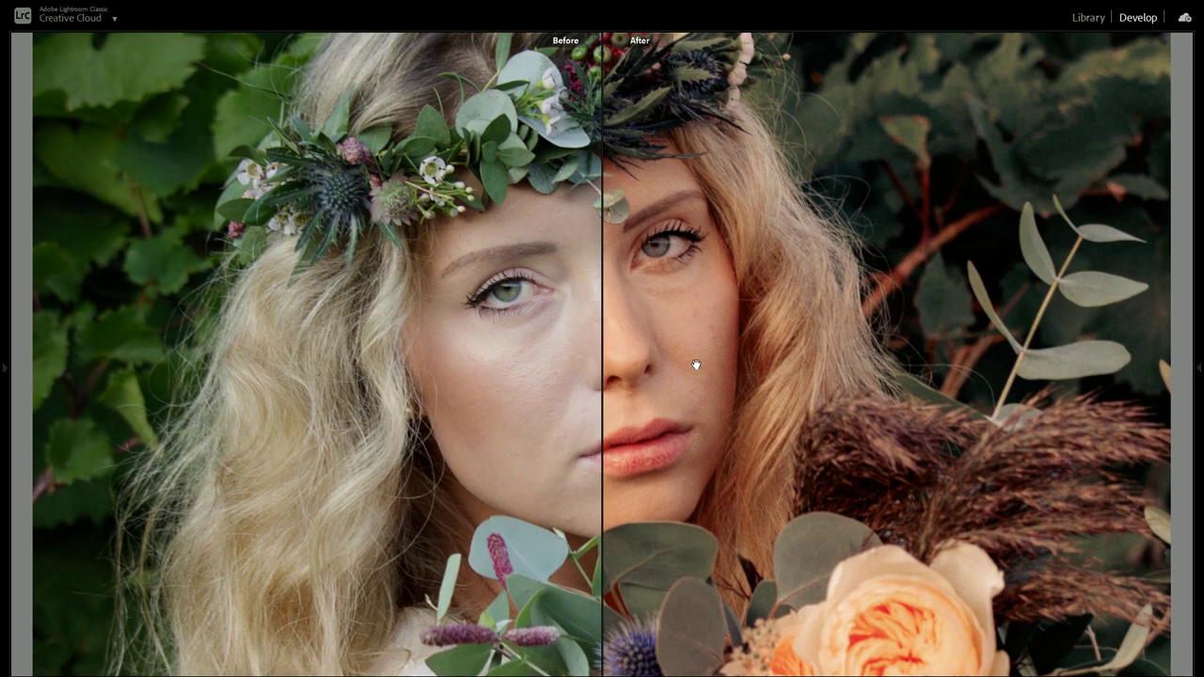
click(696, 365)
click(687, 311)
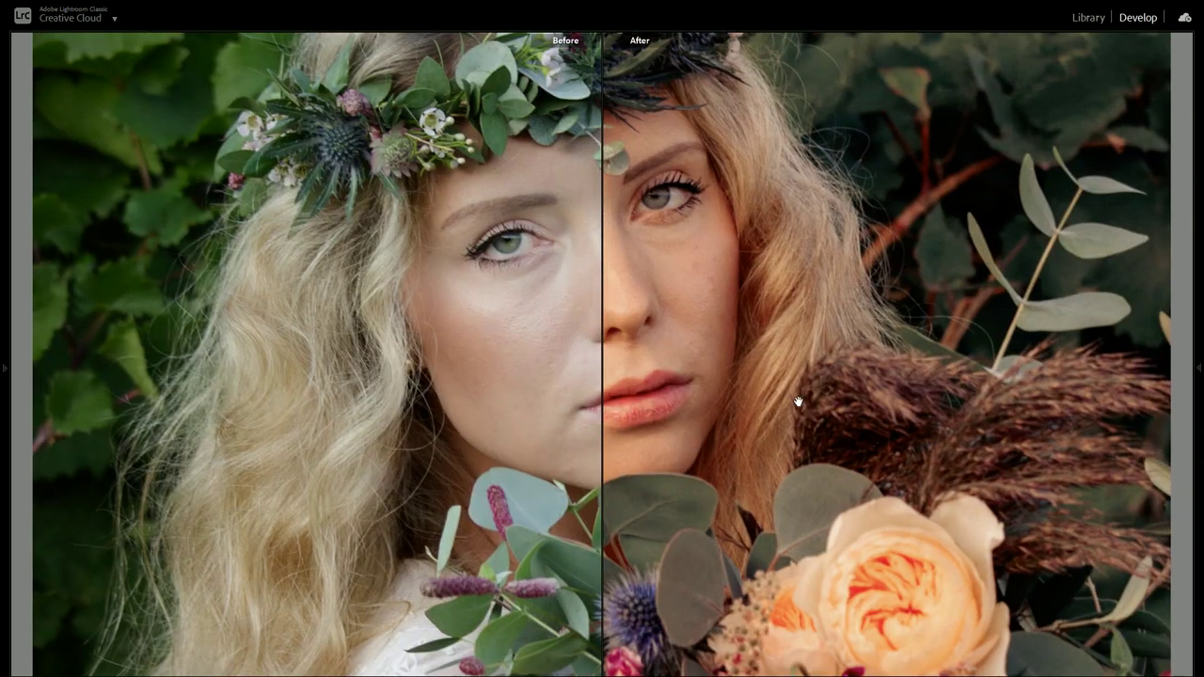
click(718, 362)
Step: Restore the panels, cycle the before/after layouts, then open IMG_4370 in Loupe view
key(F6)
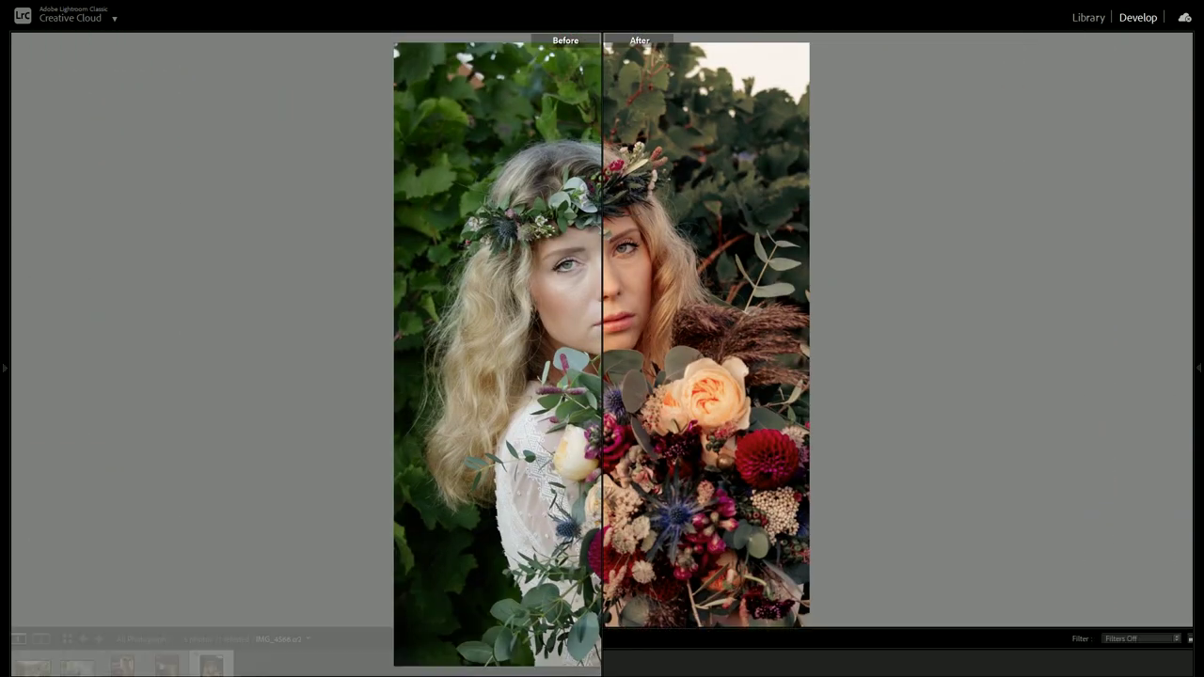
key(F8)
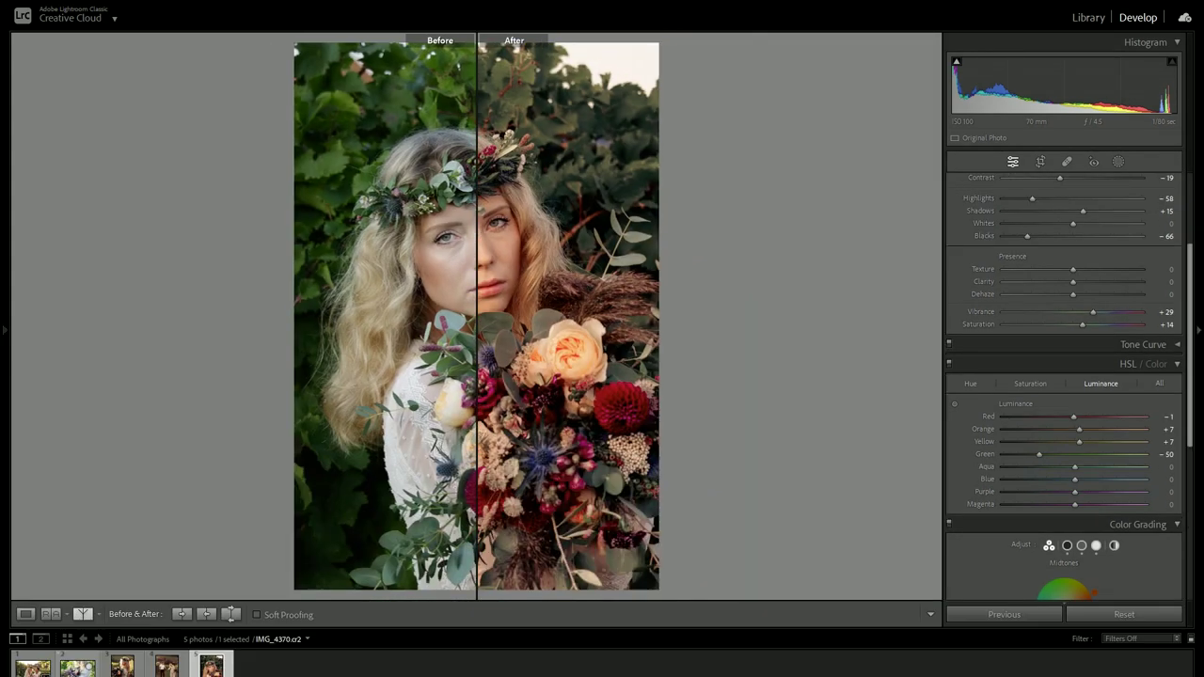
click(83, 614)
click(83, 614)
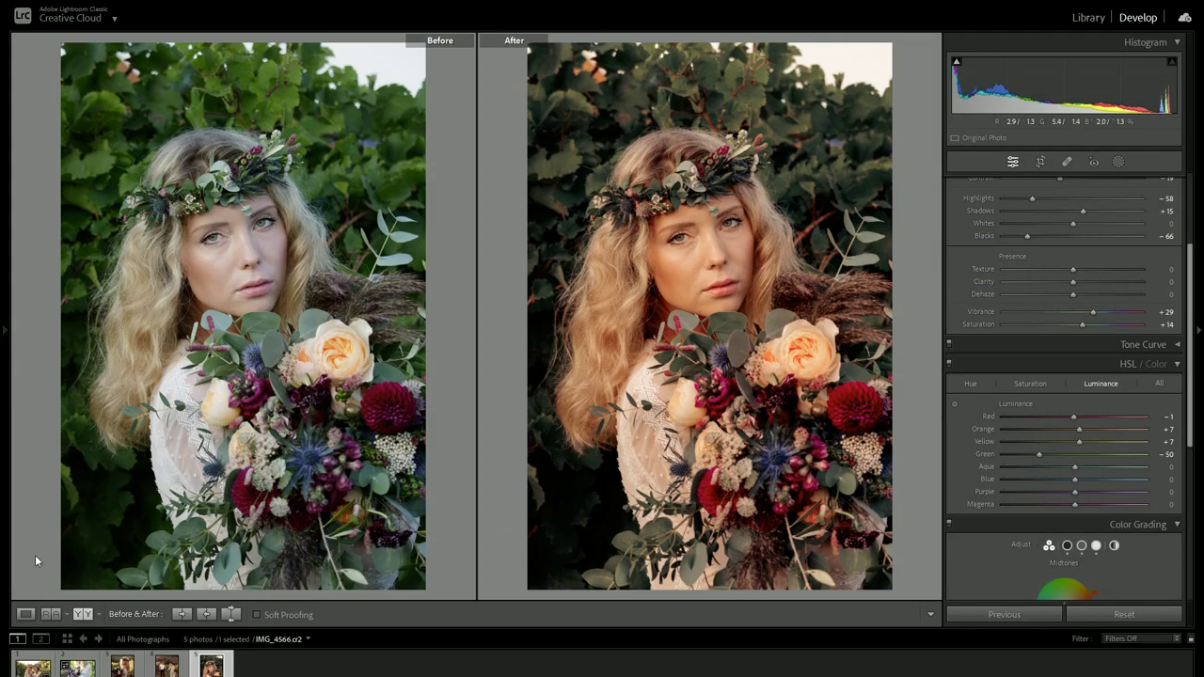
click(26, 615)
click(78, 668)
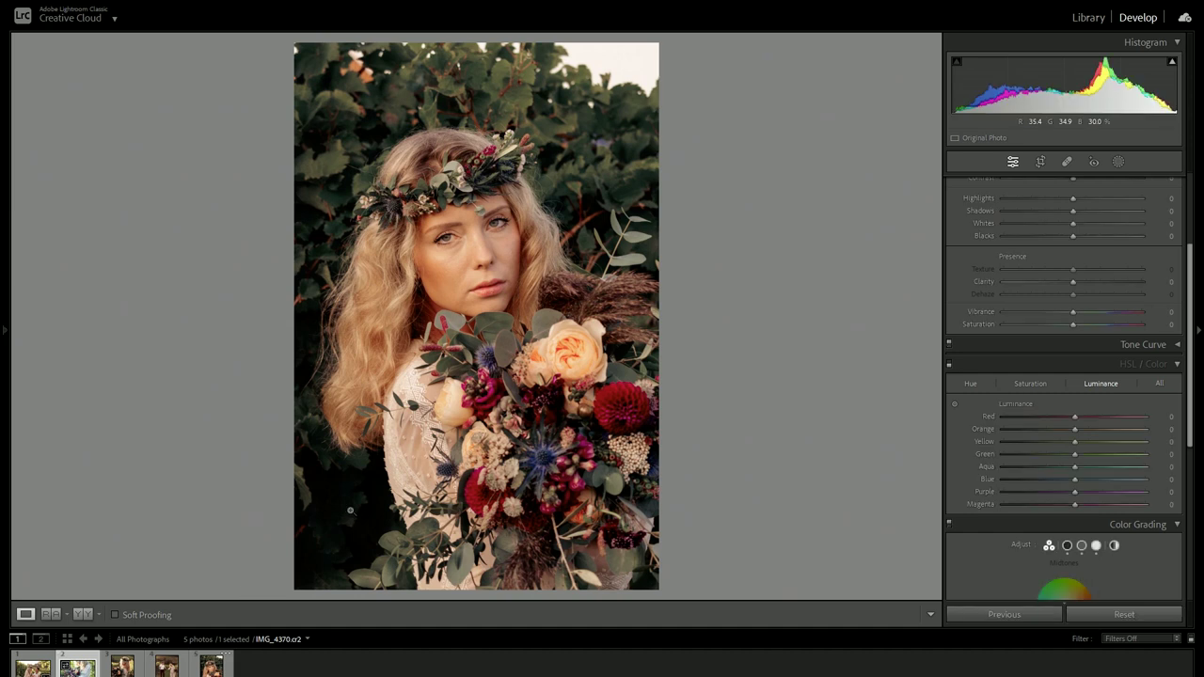
Step: Paste the grade onto IMG_4370 with Temp 7611, Shadows 0, Highlights −28, and compare with the original
click(141, 615)
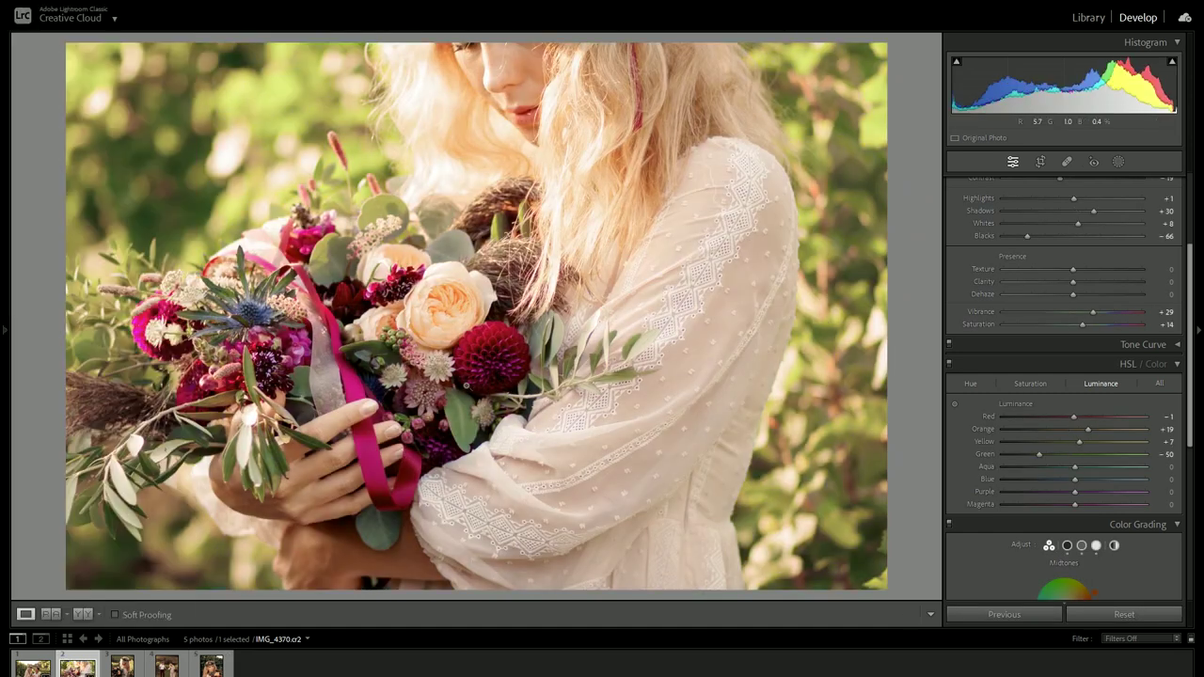
drag(533, 97, 521, 116)
scroll(1075, 316, up, 3)
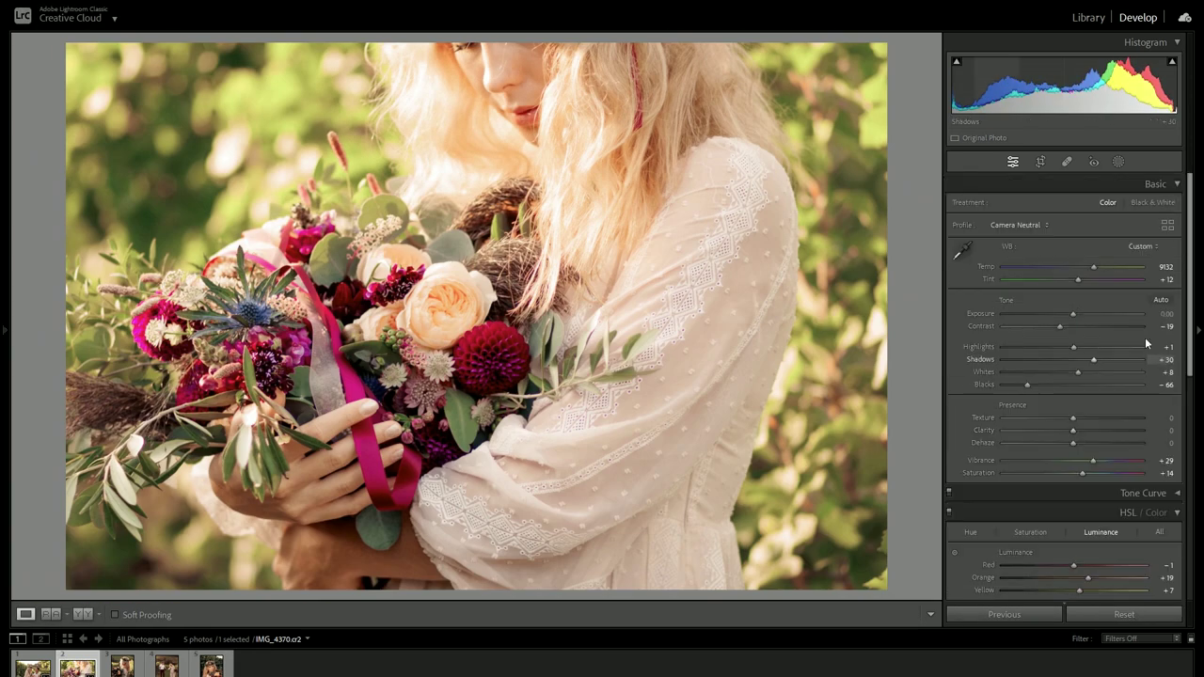
drag(1095, 266, 1086, 269)
double_click(1092, 359)
mouse_move(1074, 348)
mouse_down()
mouse_move(1052, 348)
mouse_move(1074, 373)
mouse_up()
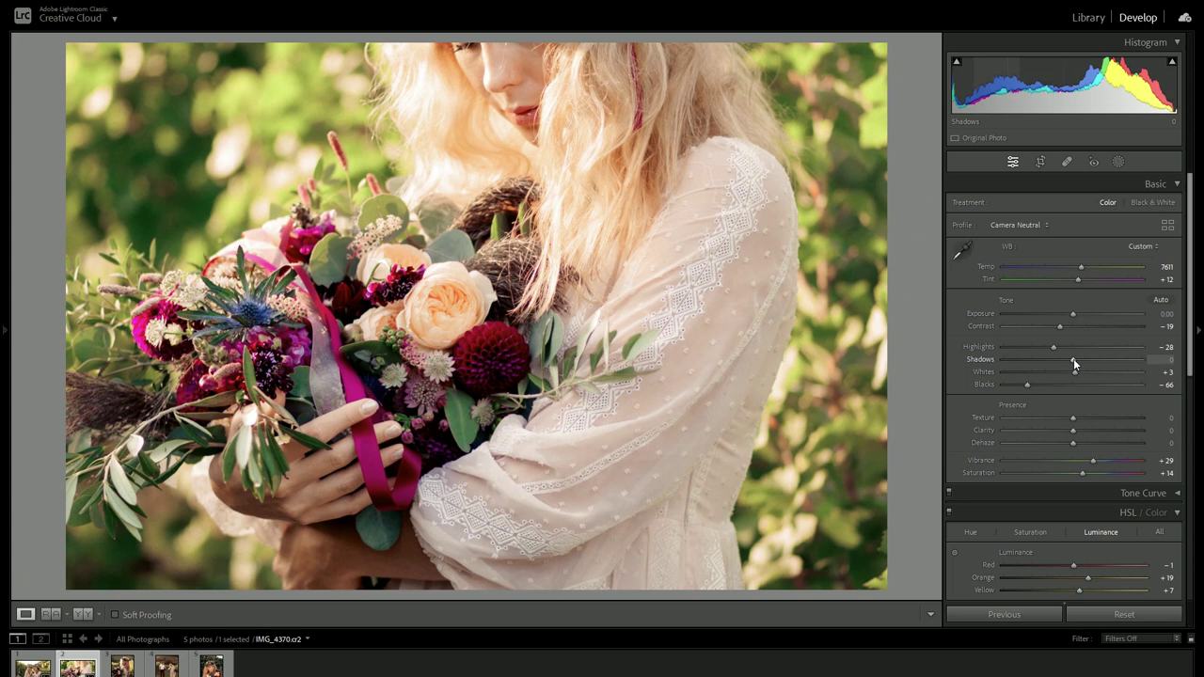
click(86, 613)
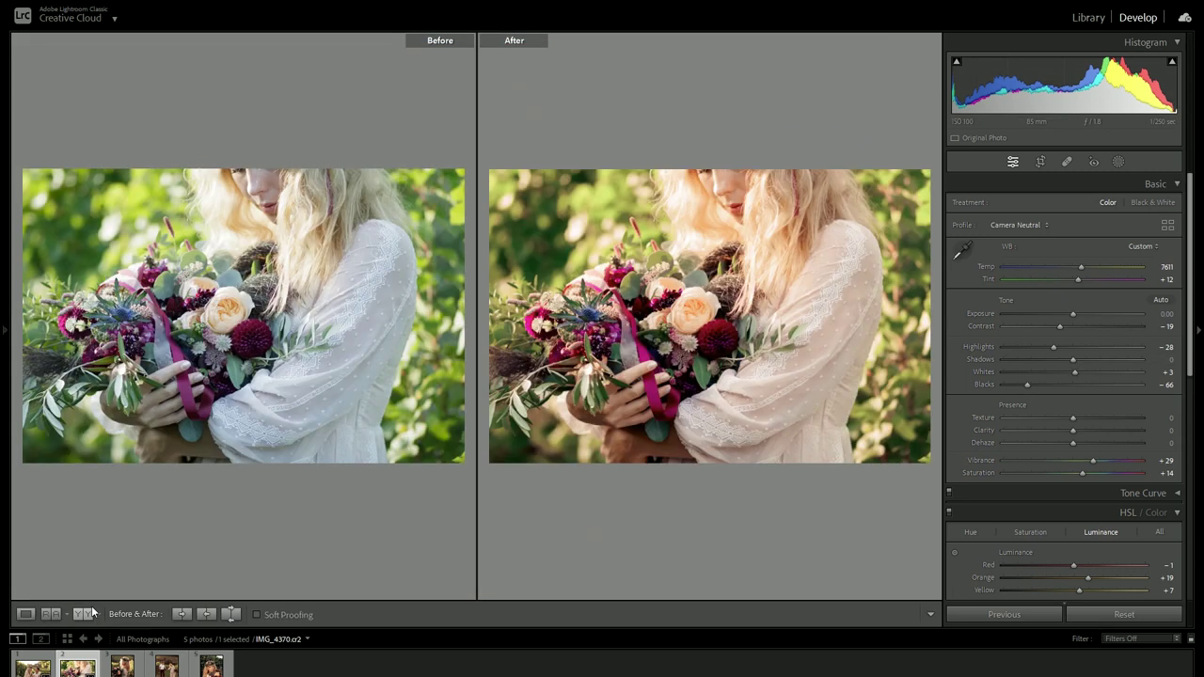